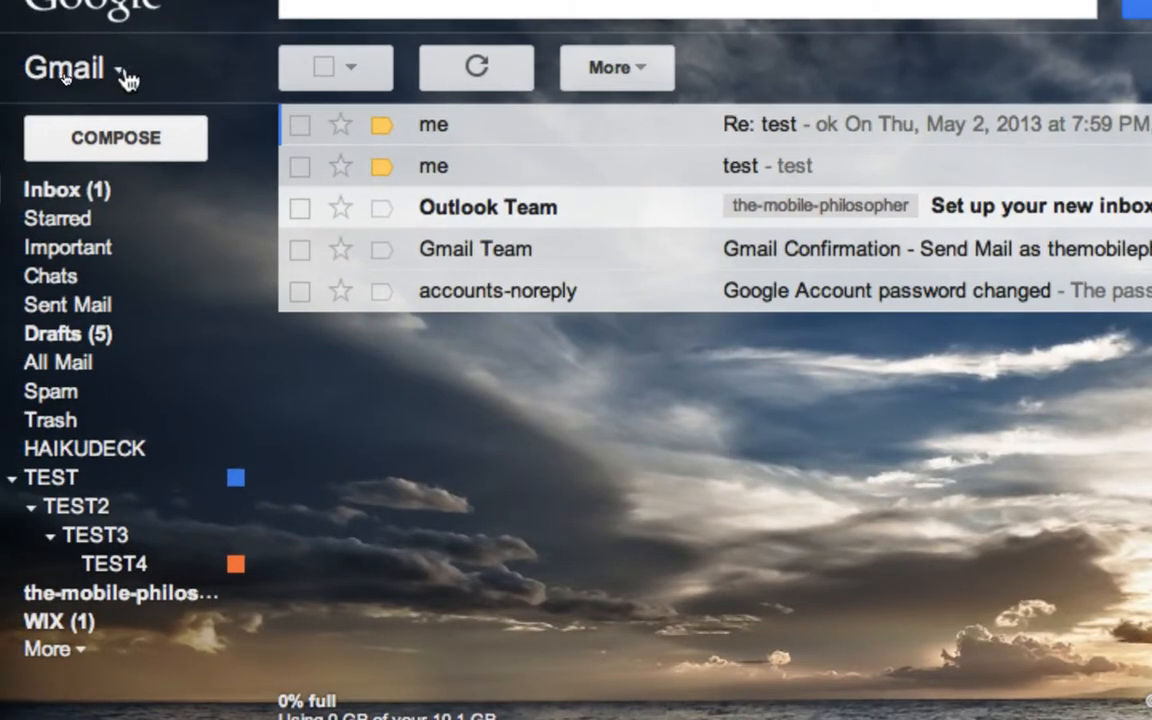
- Switch from Gmail to Google Contacts using the app switcher at the top left
left_click(121, 76)
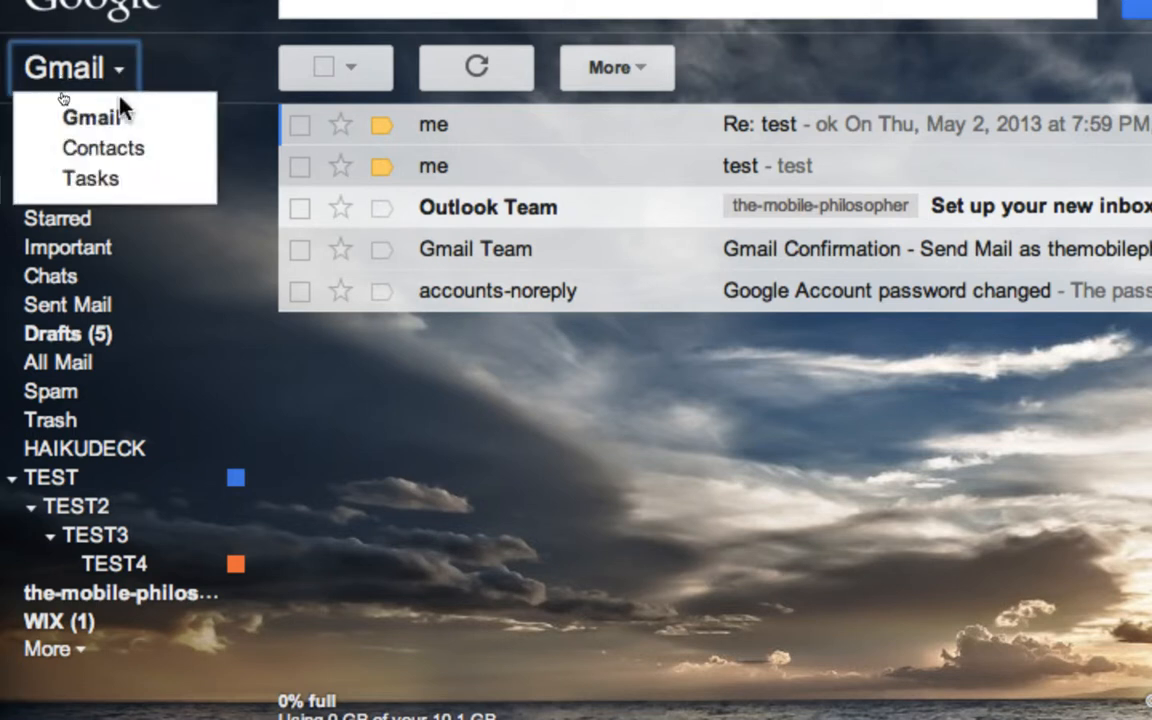
left_click(134, 152)
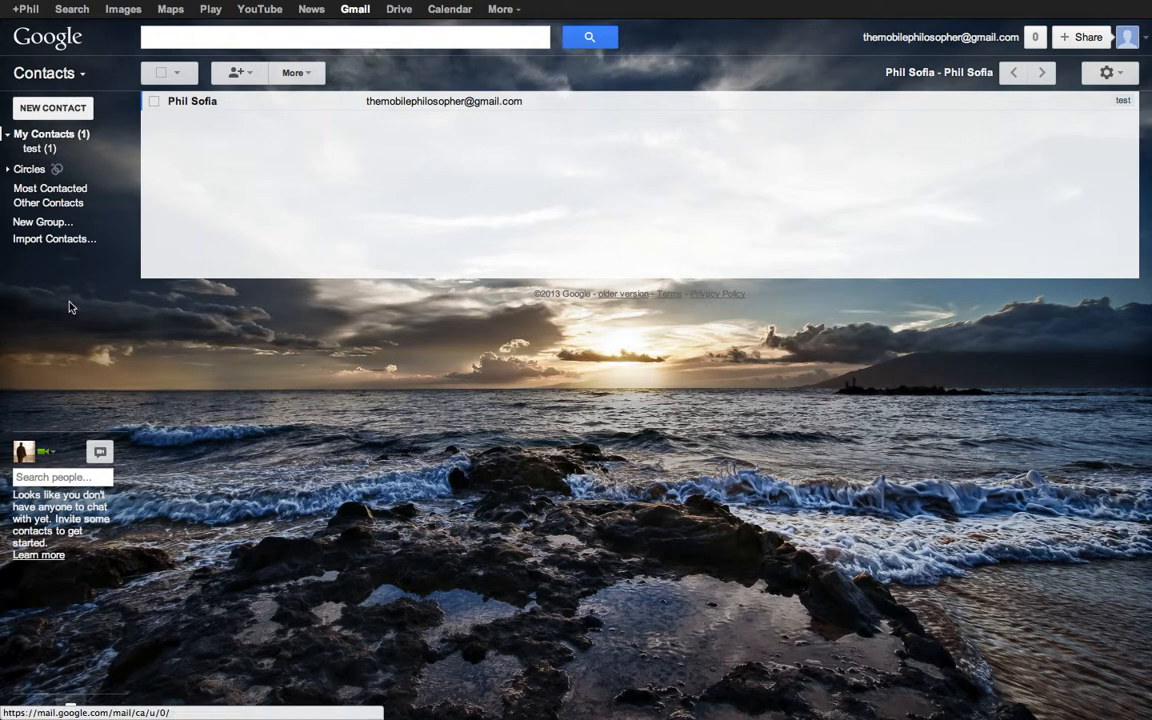
- Delete the only saved contact via More > Delete contact, then start a new contact
left_click(154, 102)
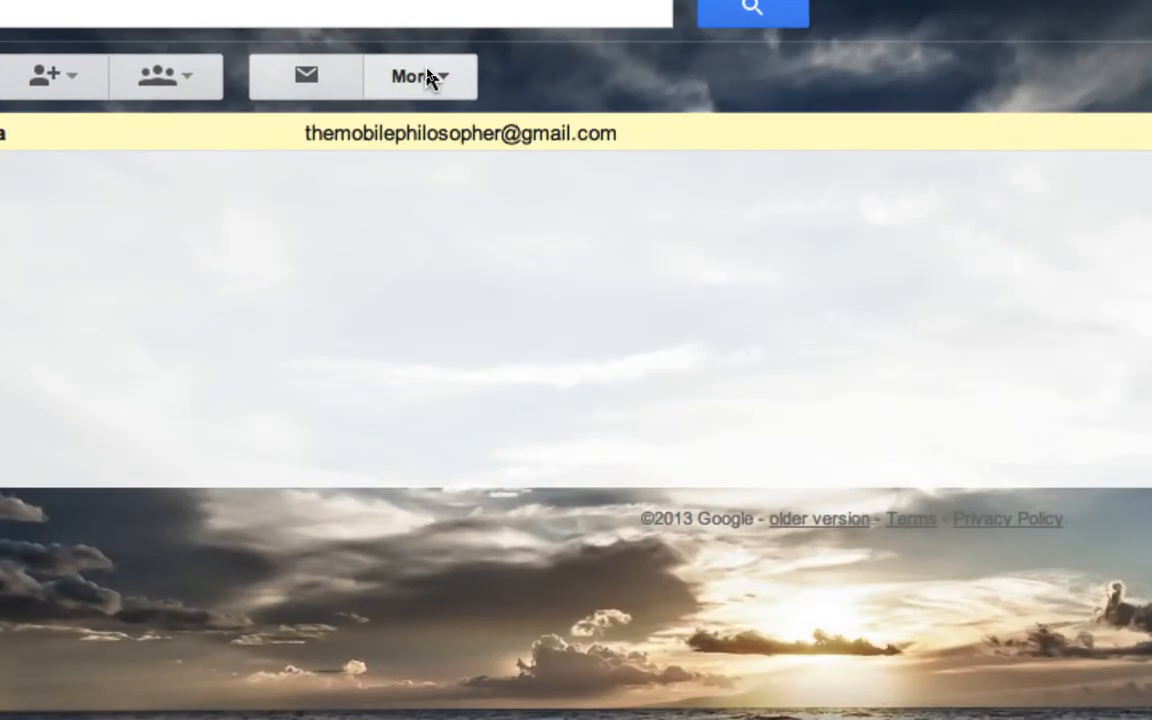
left_click(428, 73)
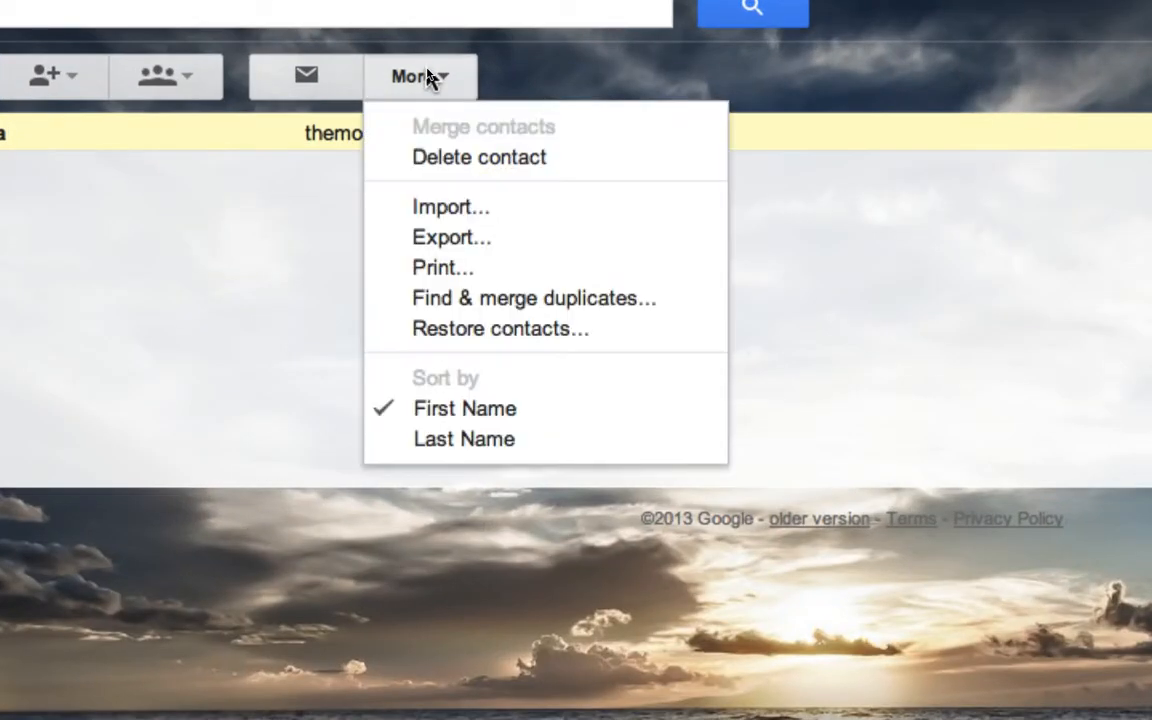
left_click(455, 157)
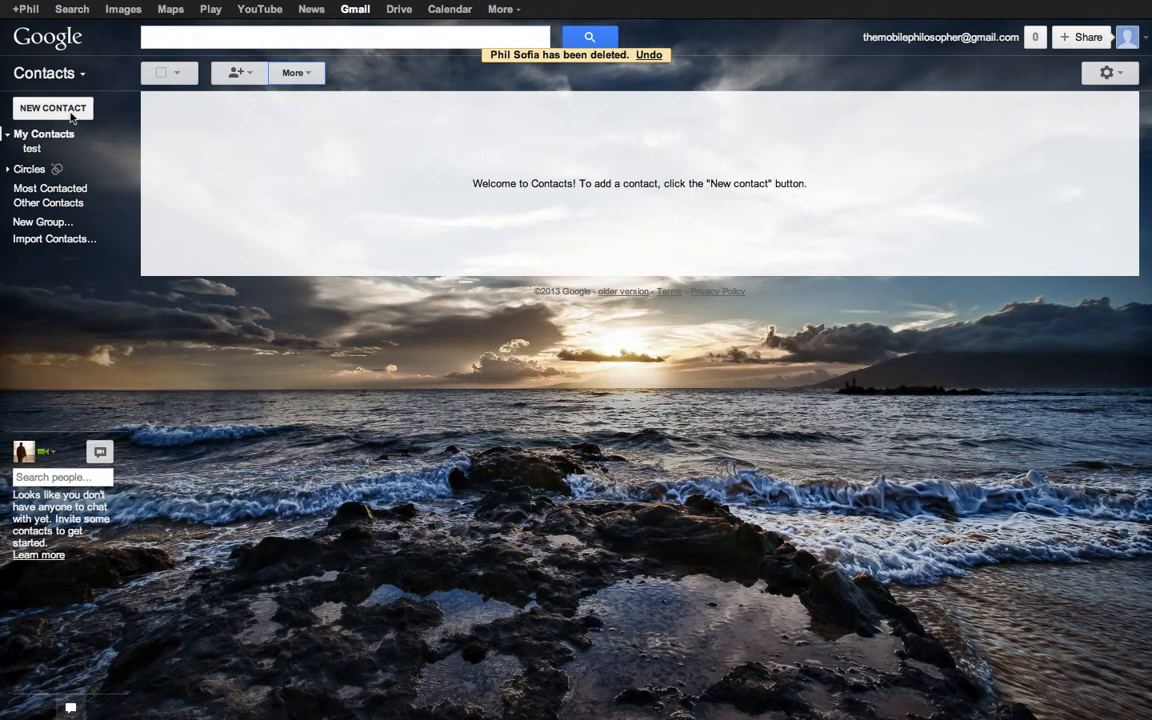
left_click(71, 116)
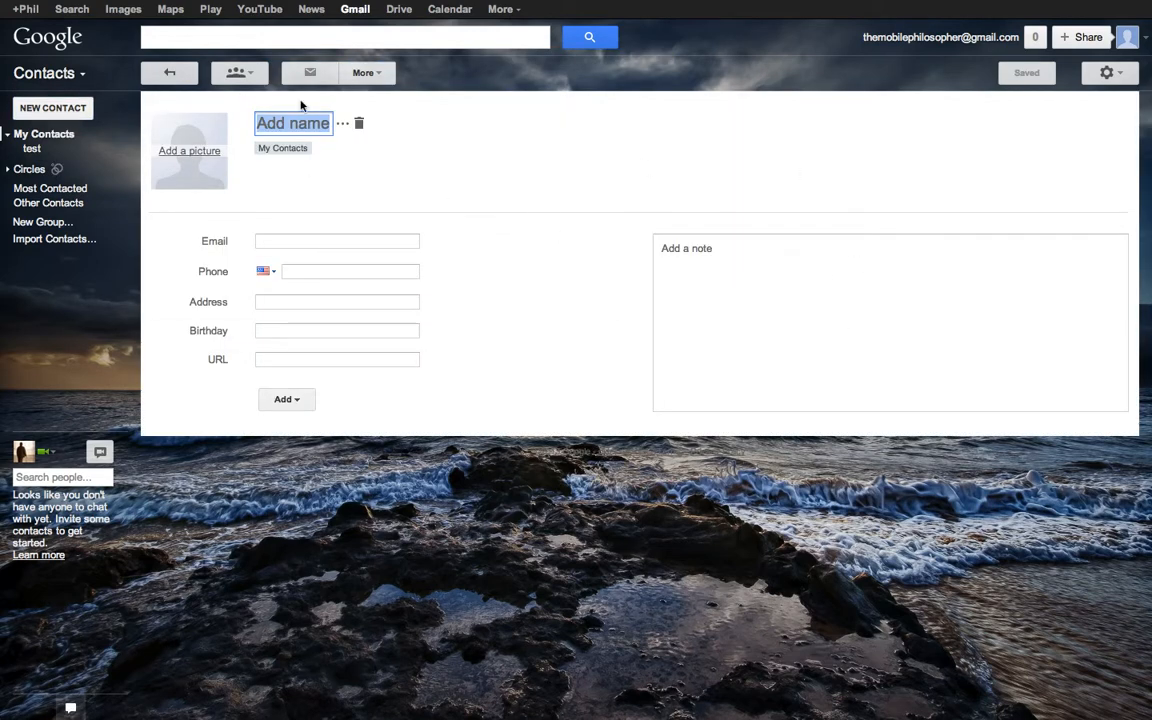
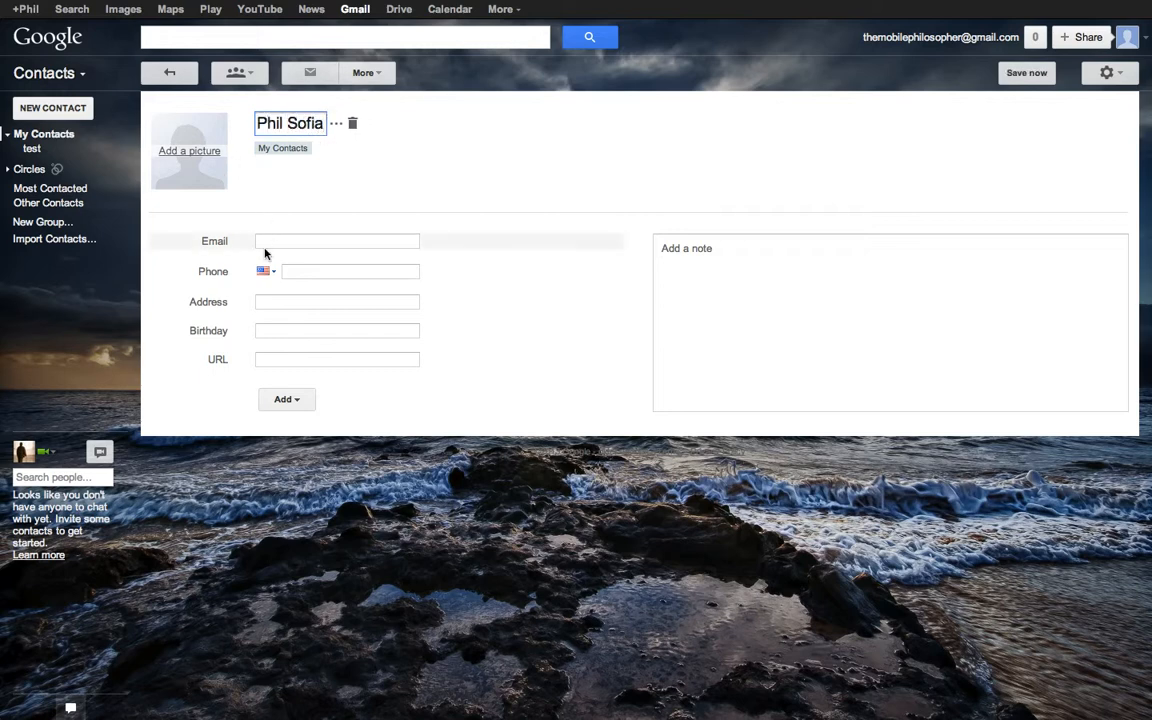
- Enter the contact's full name and Gmail address so the new contact saves
left_click(245, 228)
left_click(272, 242)
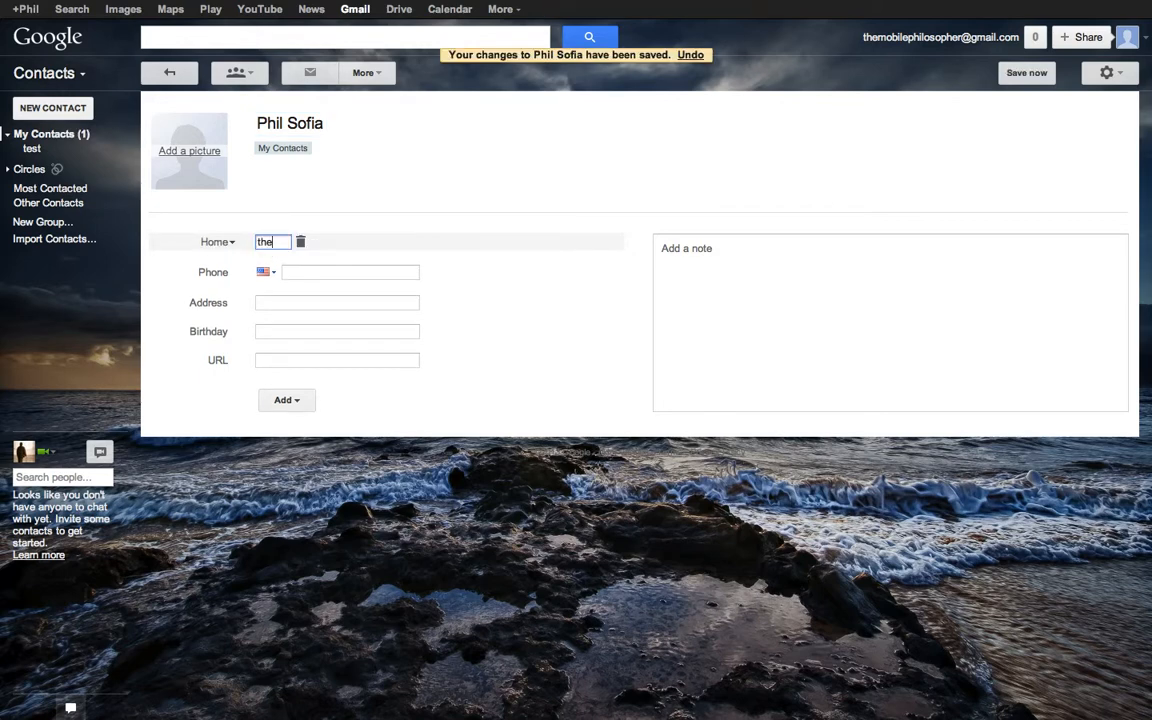
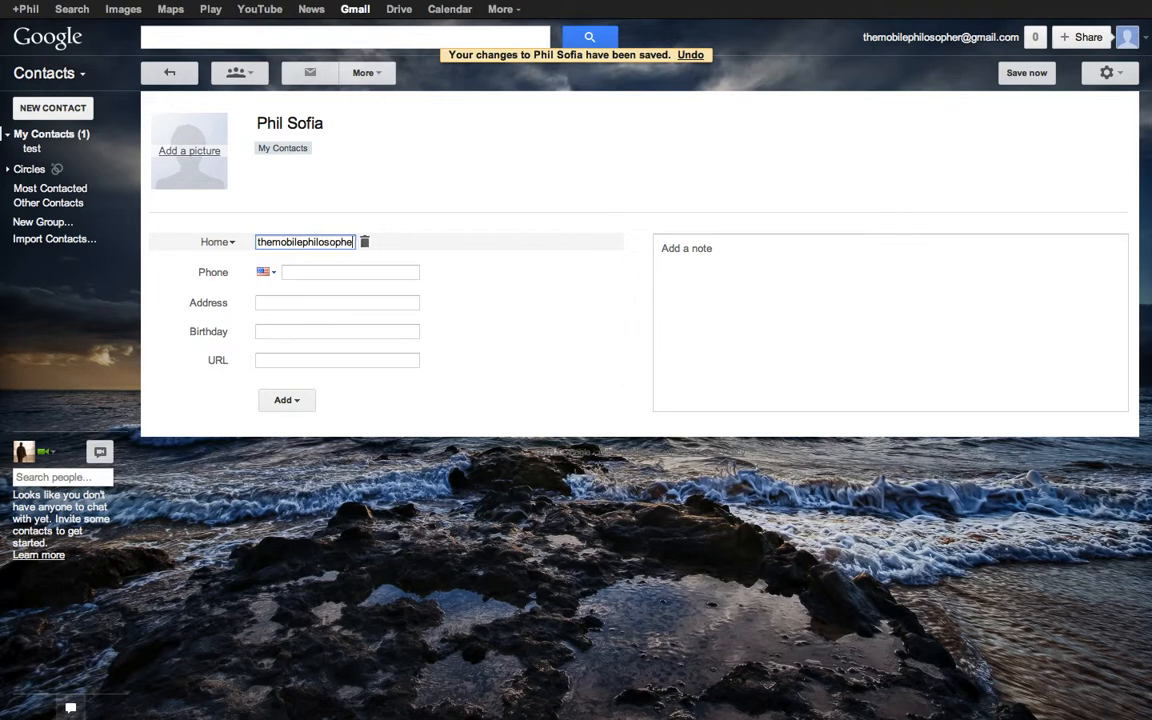
left_click(695, 335)
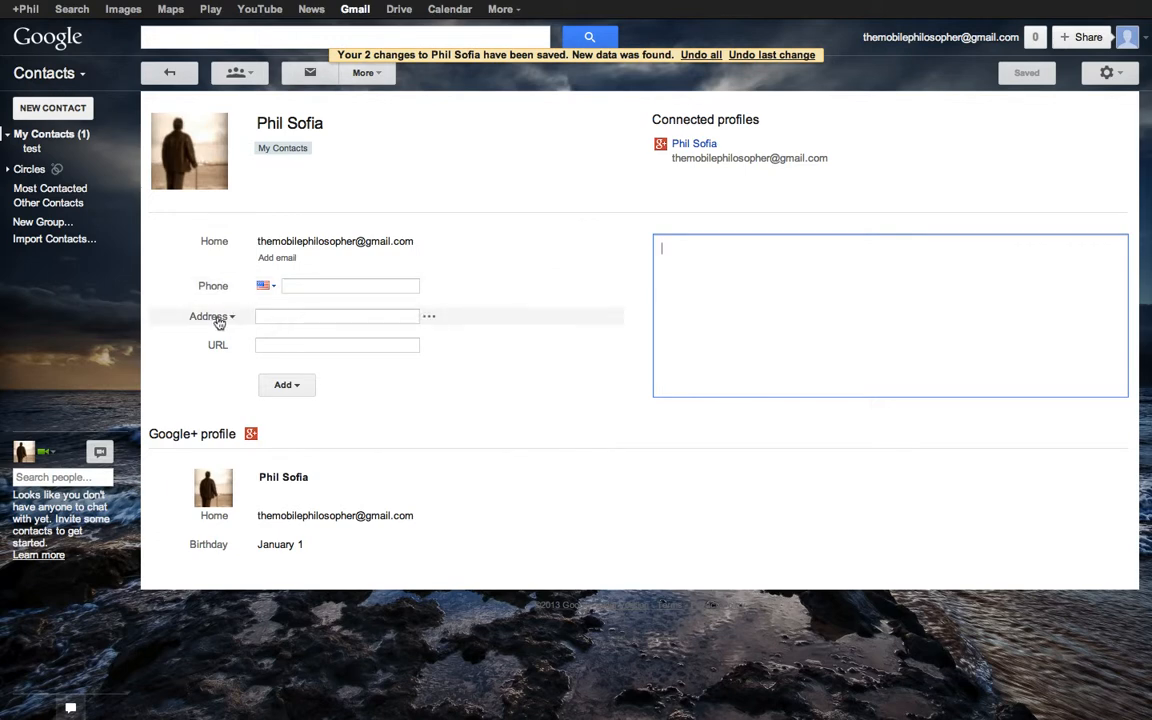
left_click(286, 385)
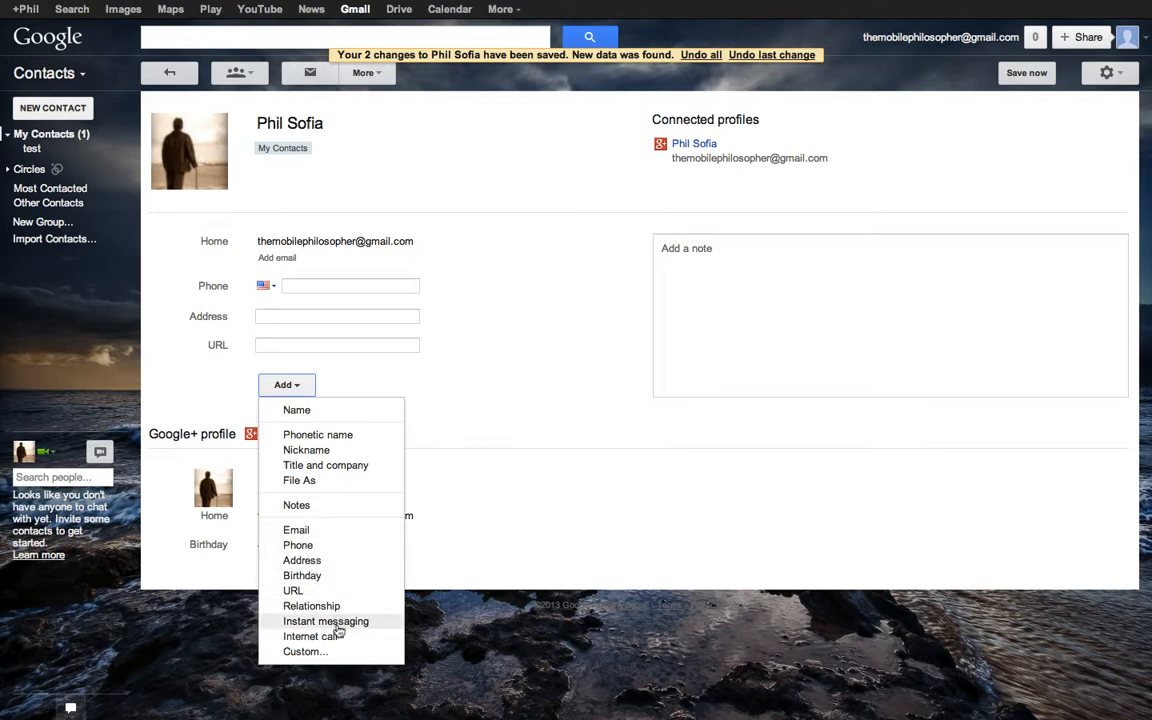
left_click(305, 652)
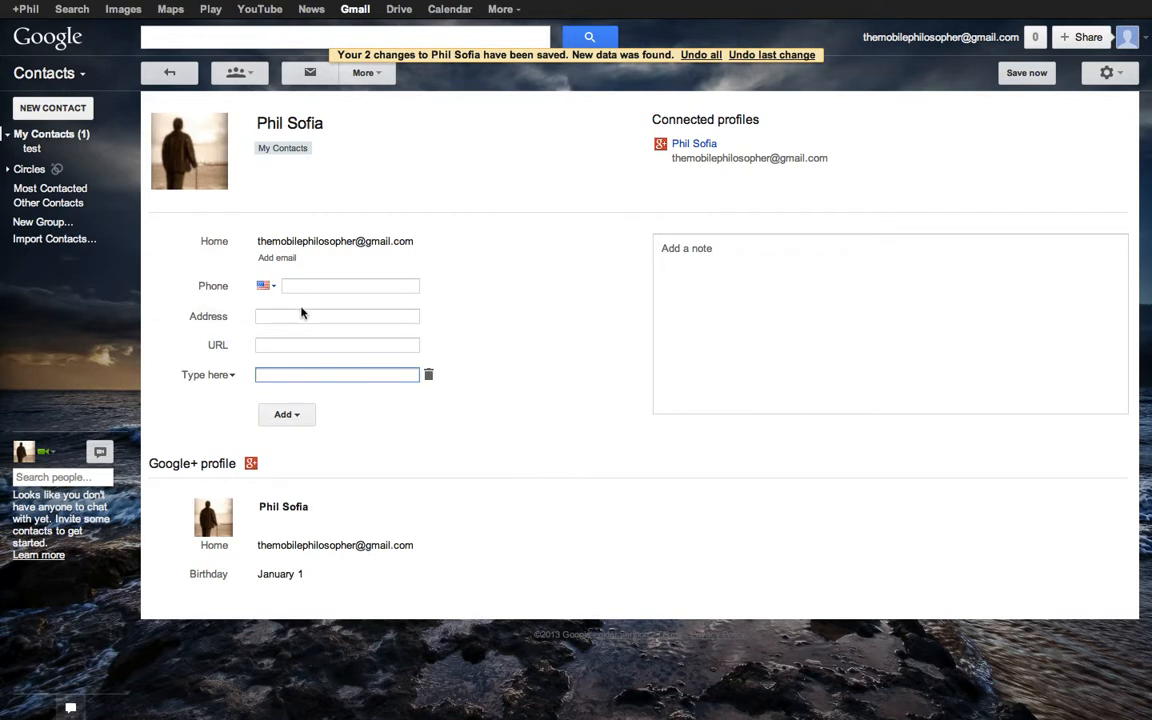
left_click(225, 376)
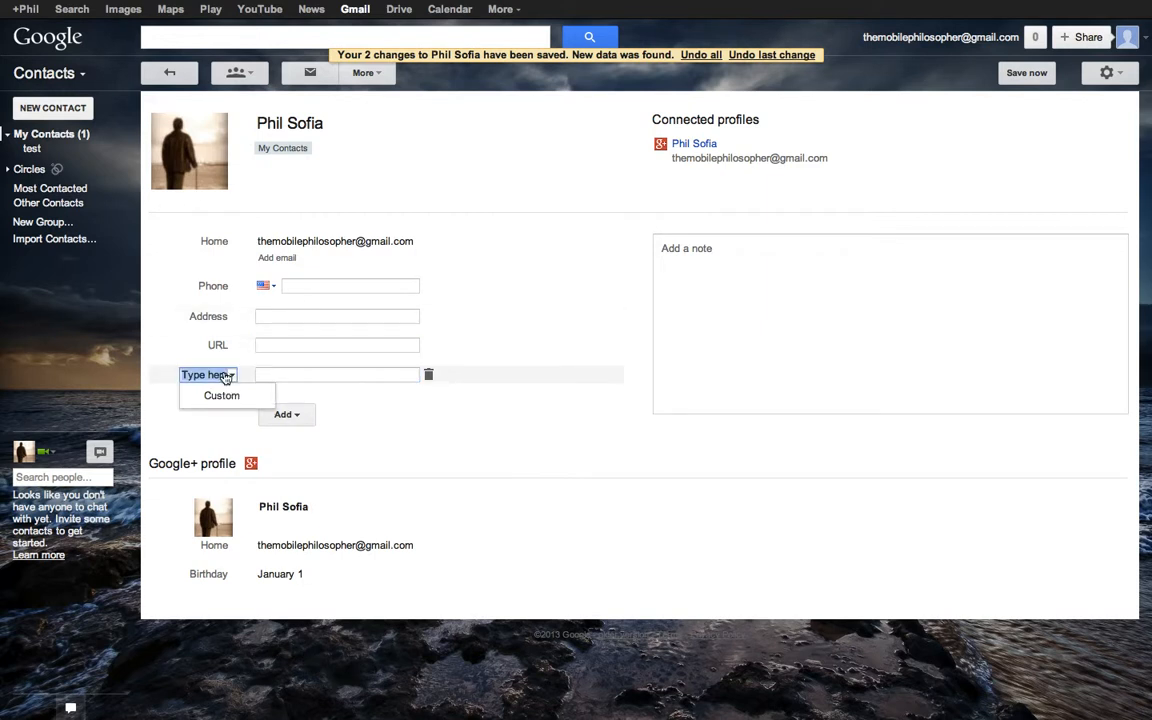
type("Test")
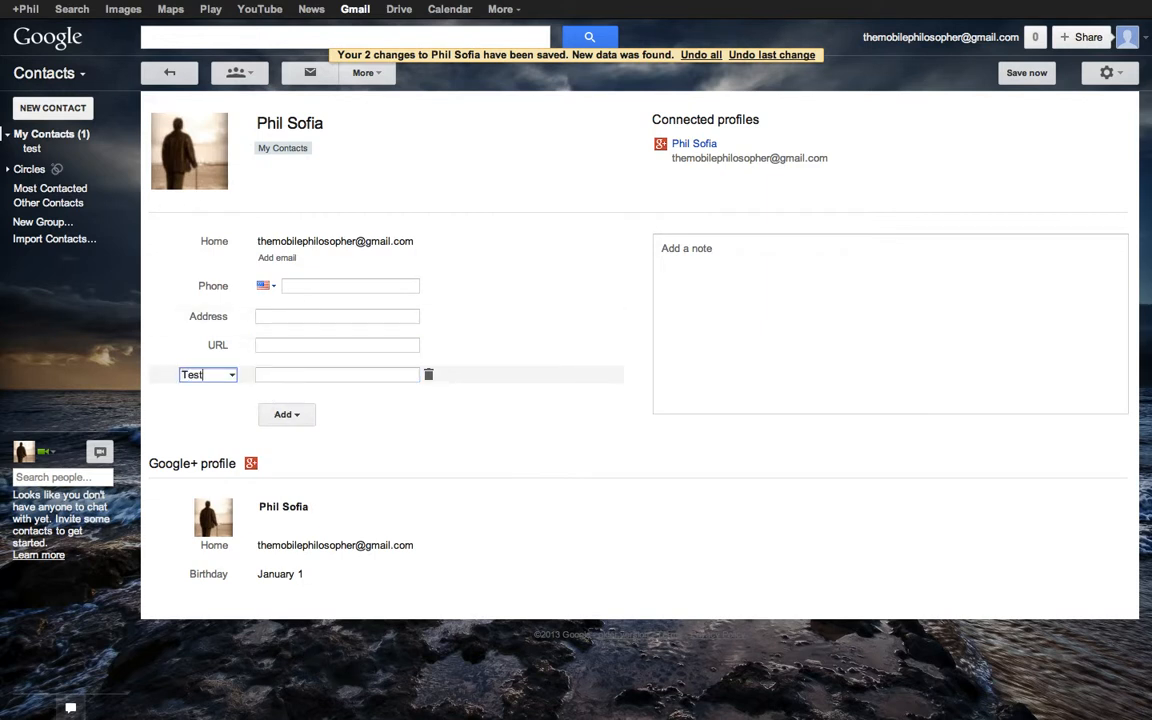
left_click(340, 376)
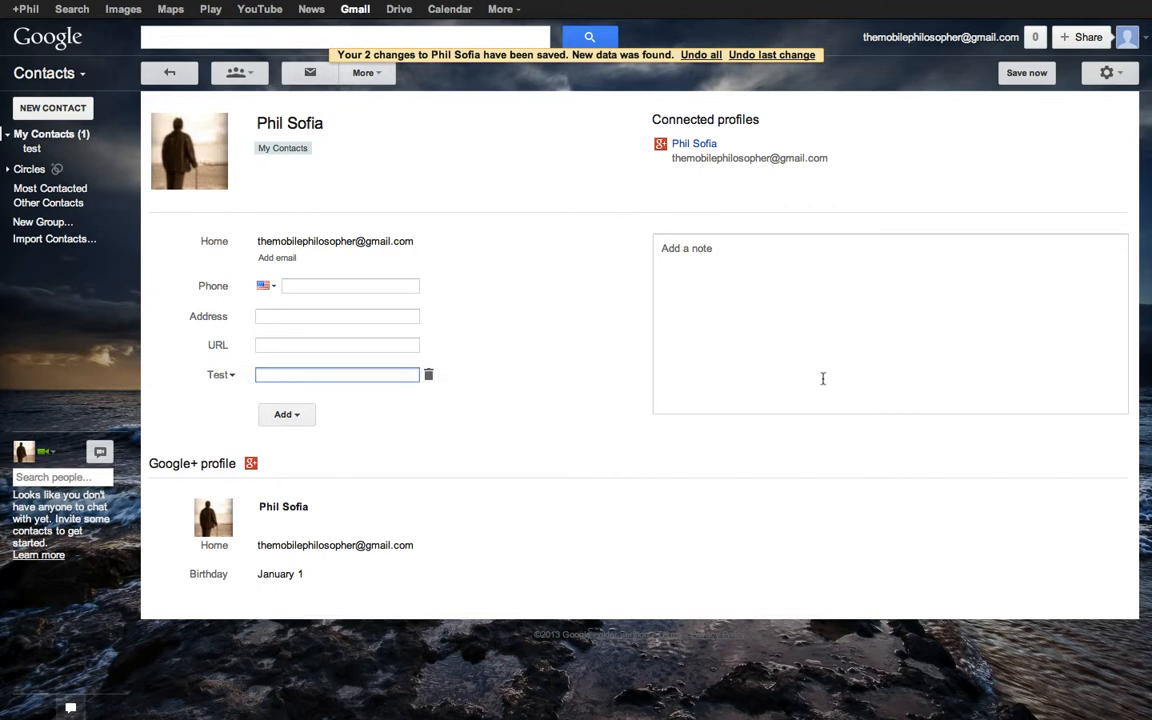
left_click(428, 345)
left_click(392, 314)
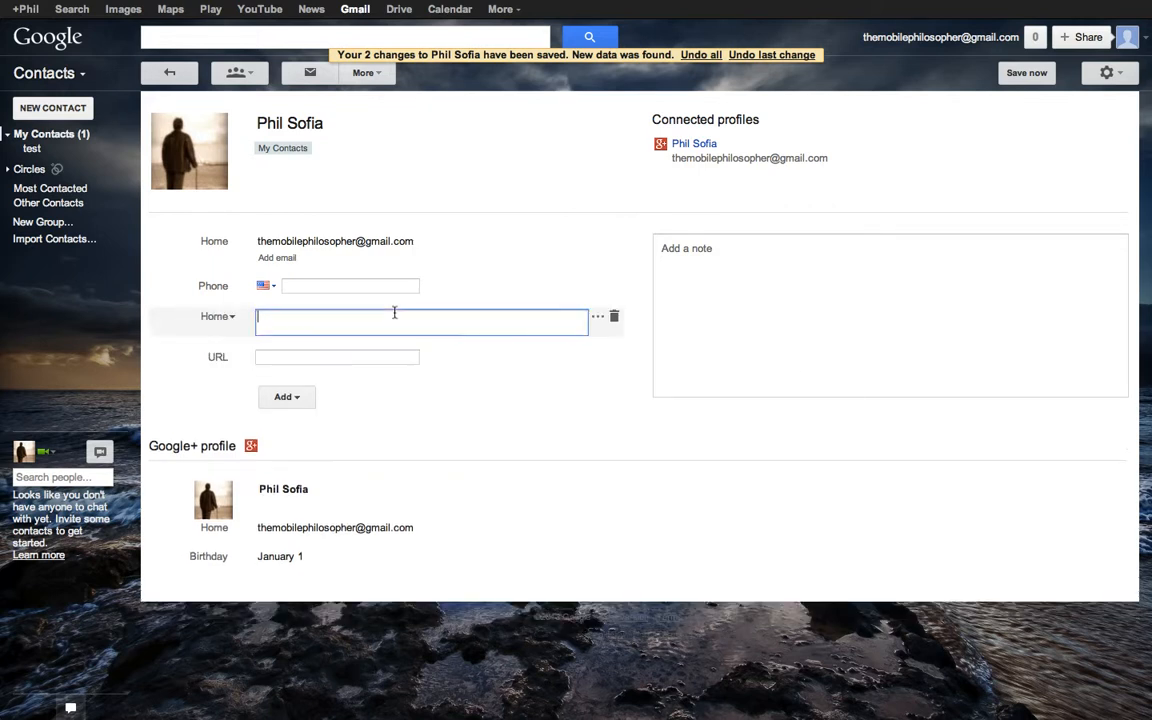
left_click(296, 287)
left_click(263, 287)
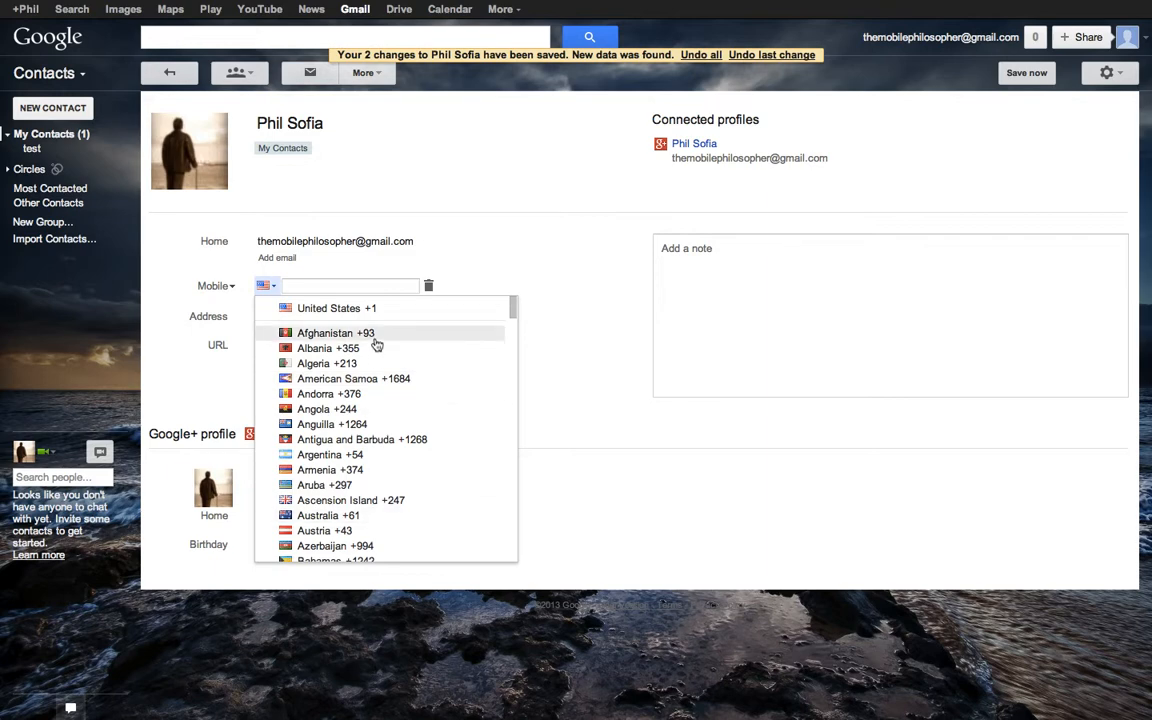
left_click(364, 287)
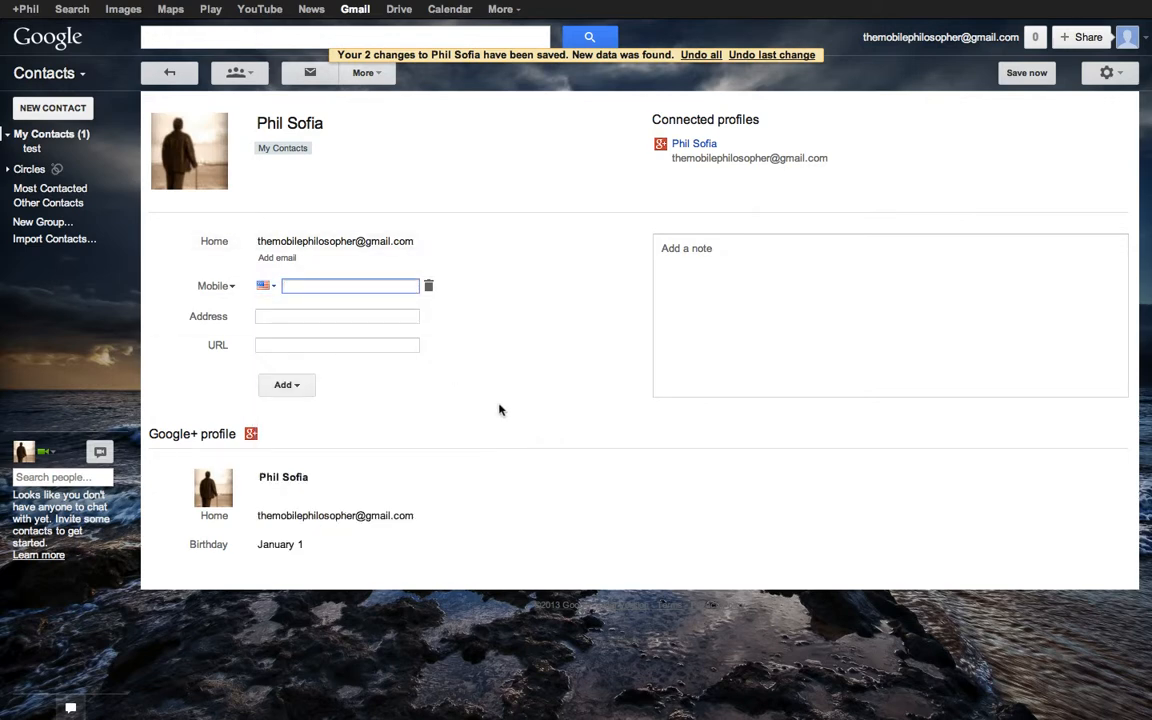
left_click(692, 451)
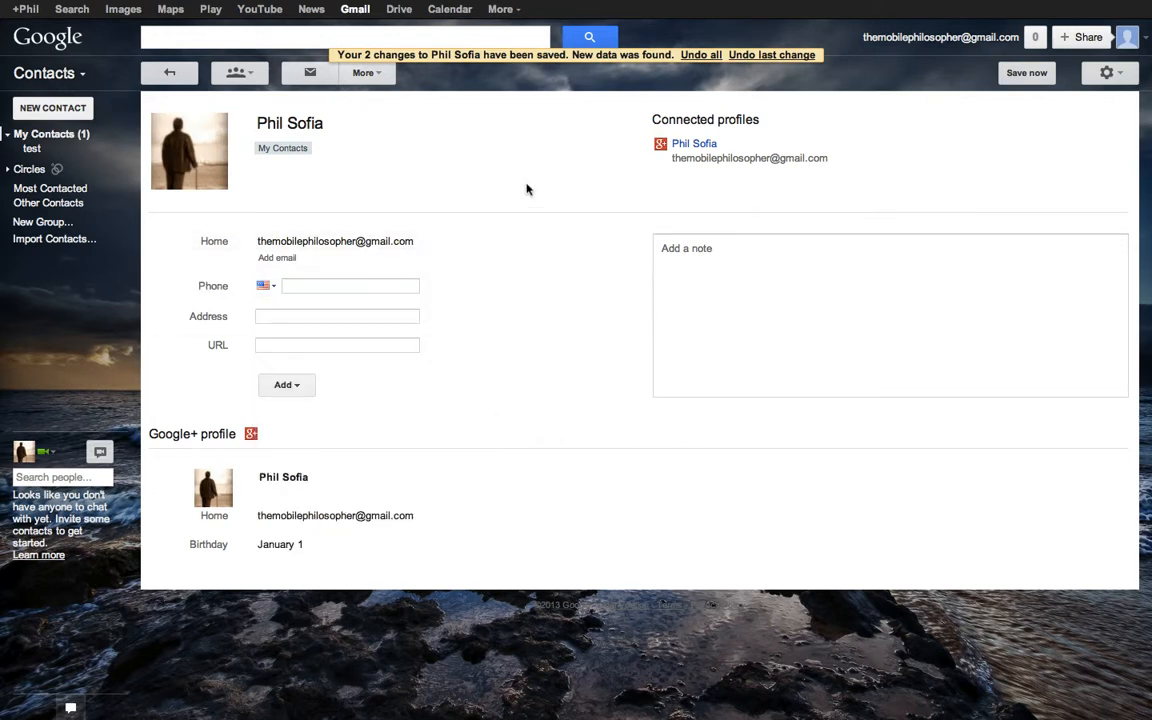
- Add a second contact with the same name and an Outlook address, then return to My Contacts
left_click(58, 134)
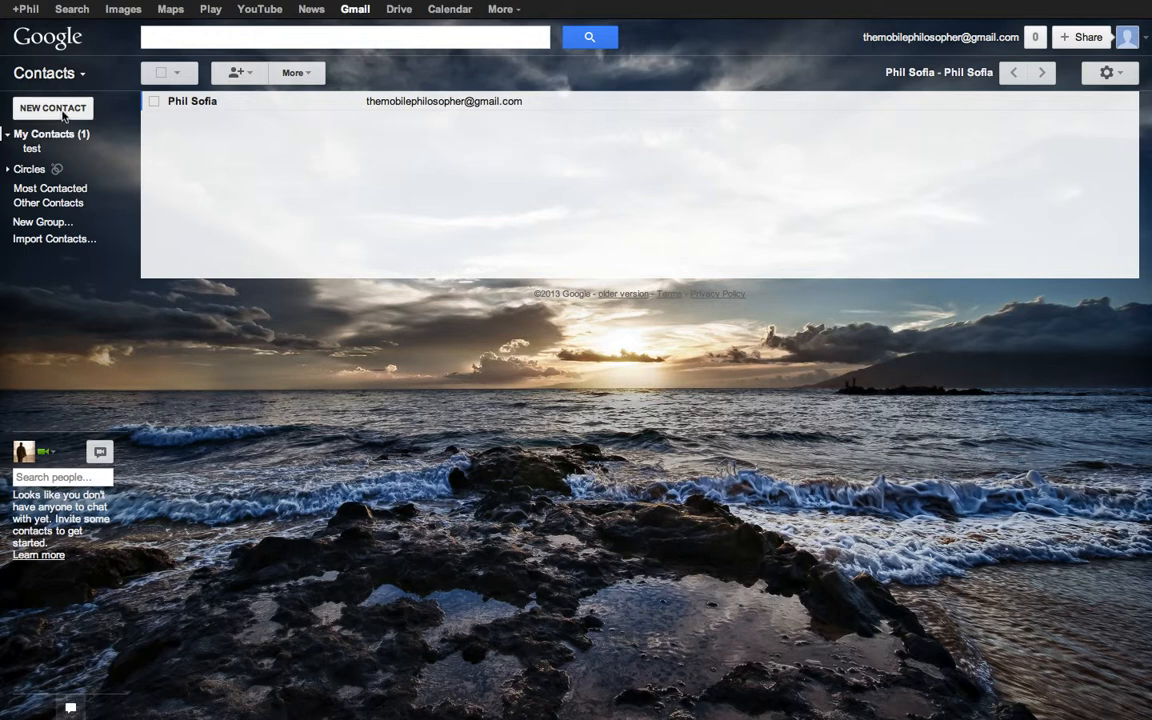
left_click(52, 108)
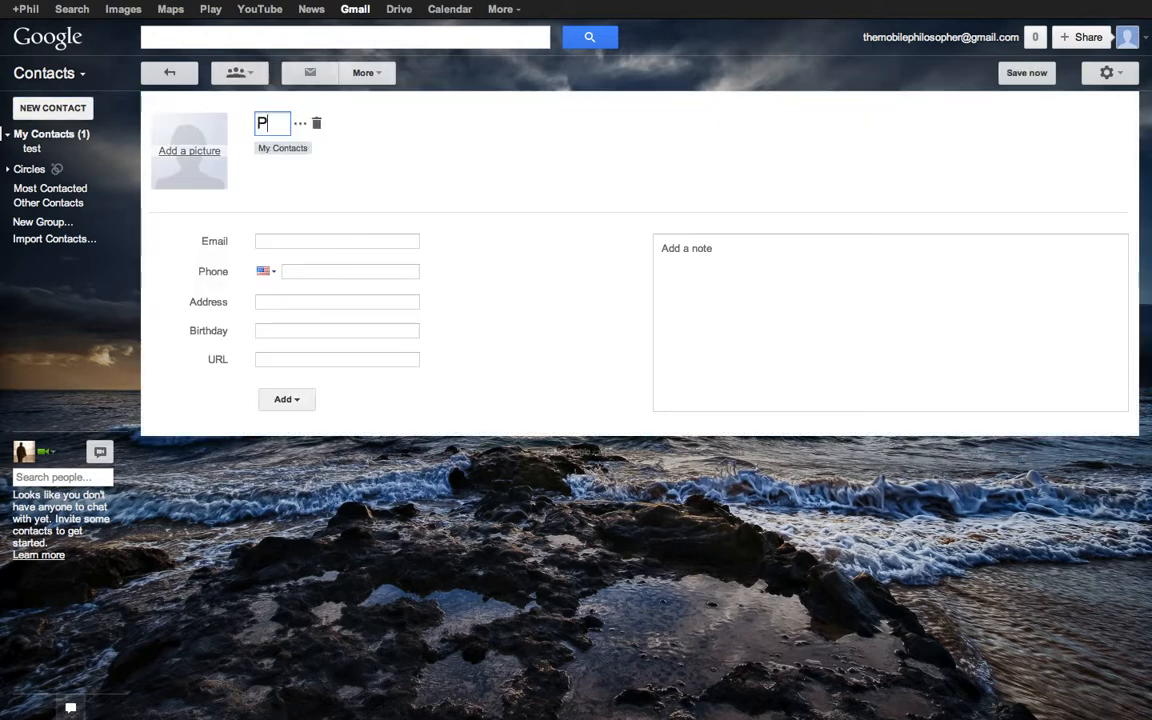
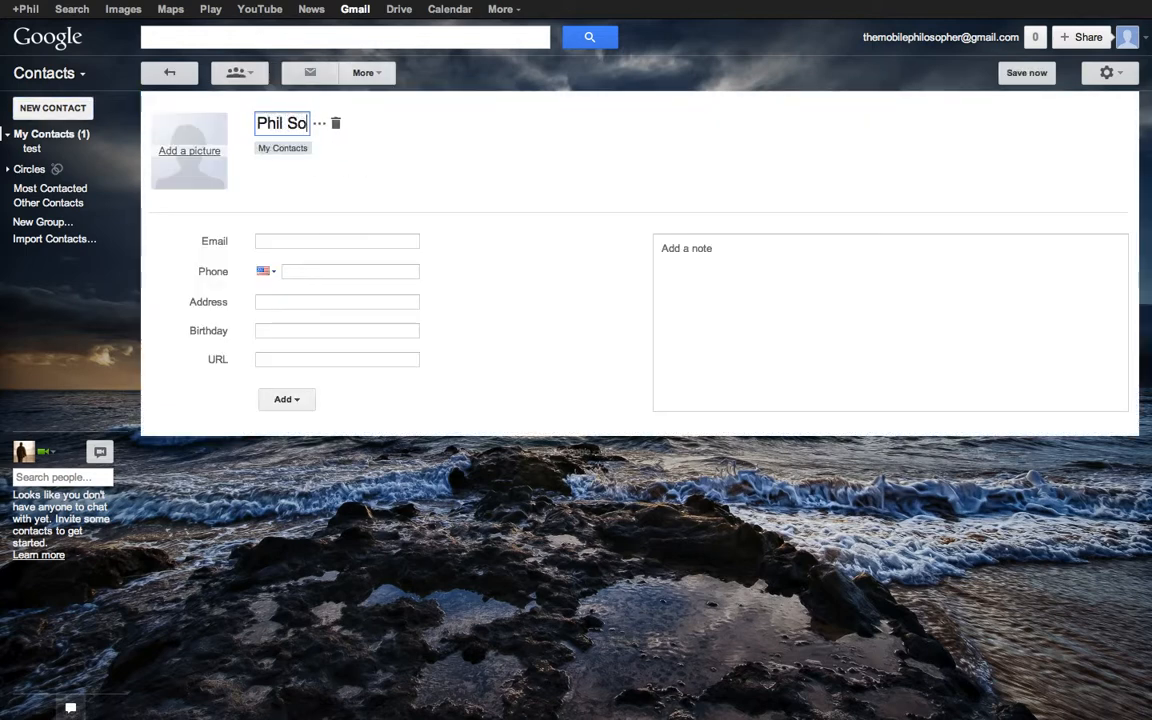
left_click(366, 242)
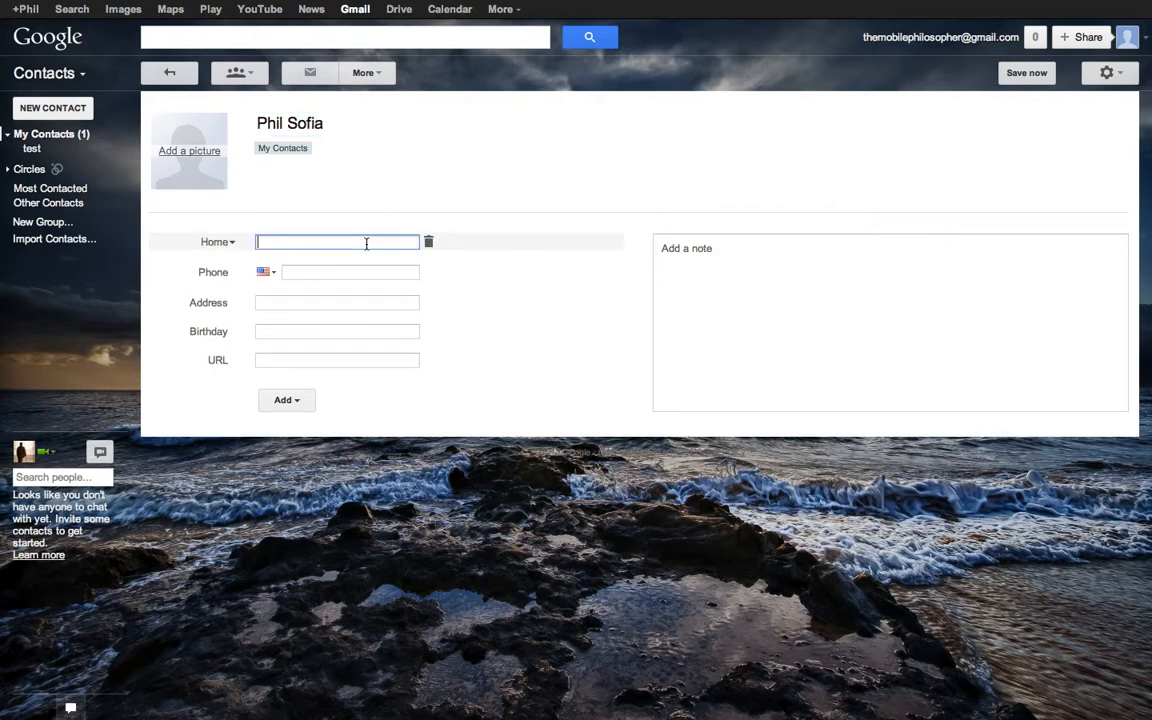
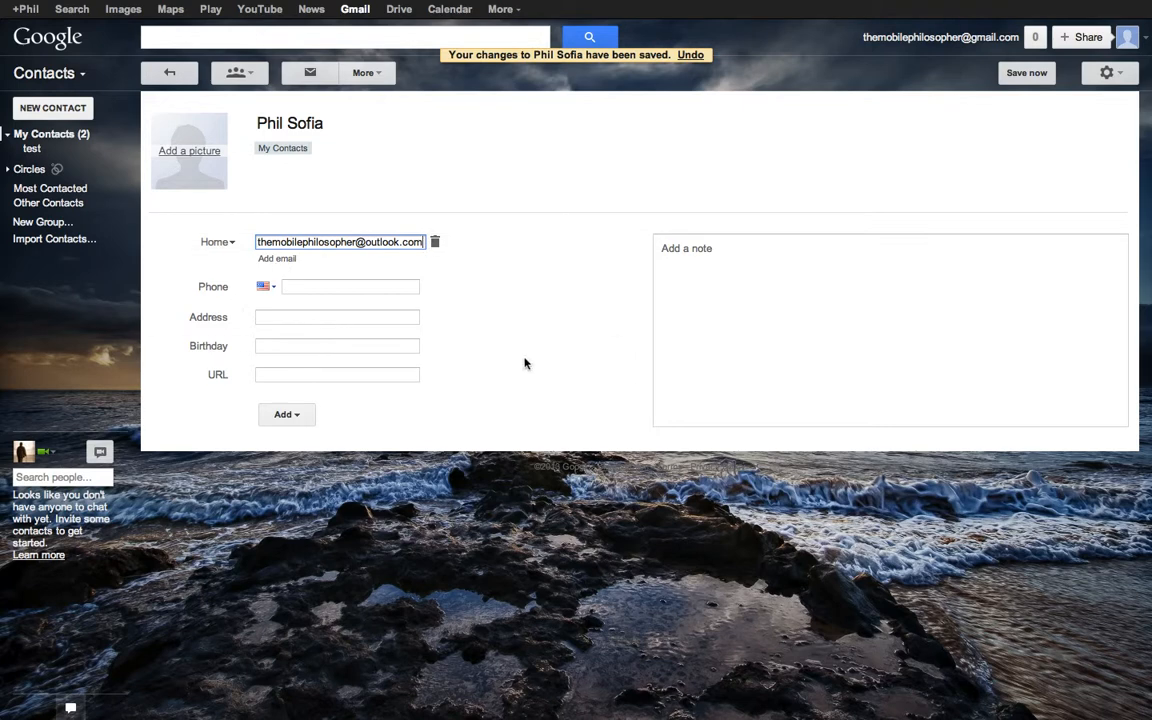
left_click(735, 337)
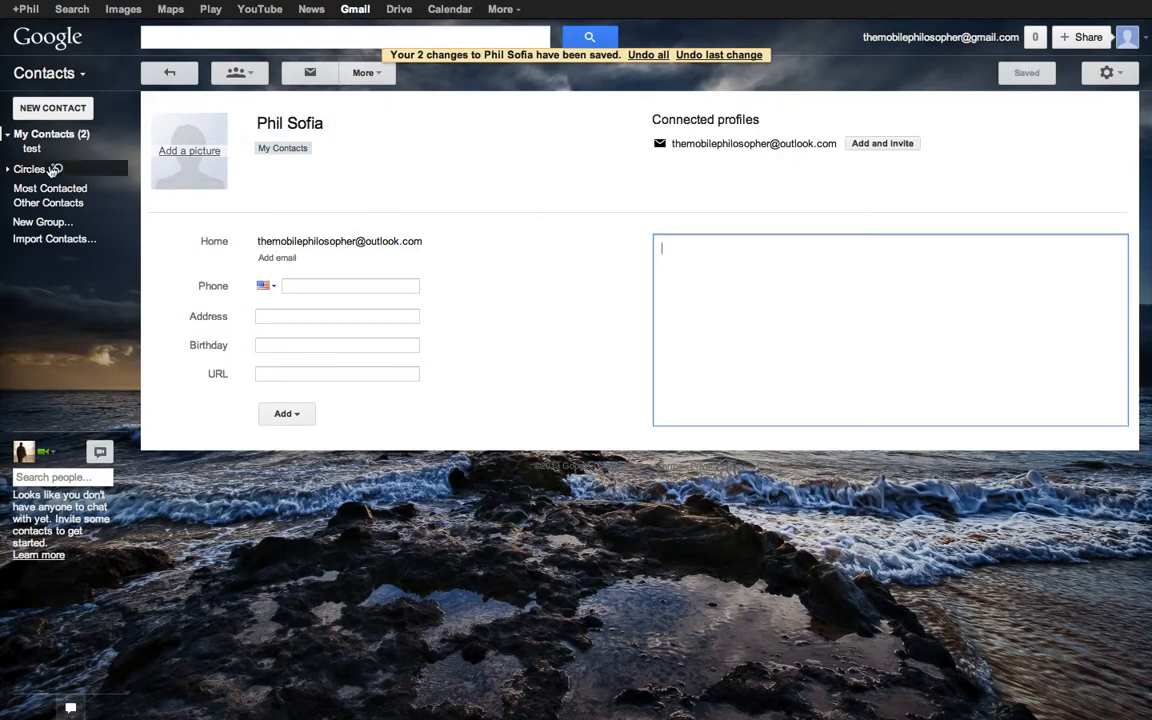
left_click(87, 137)
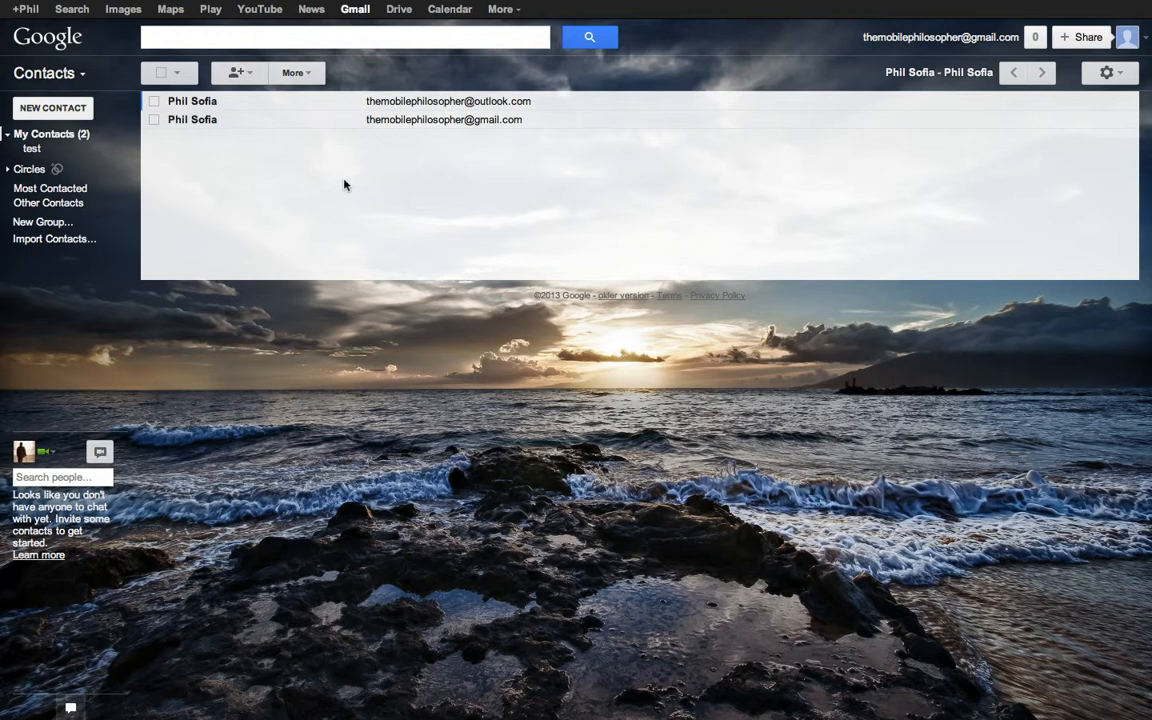
- Select both contacts and add them to a newly created group named 'Test 22'
left_click(161, 74)
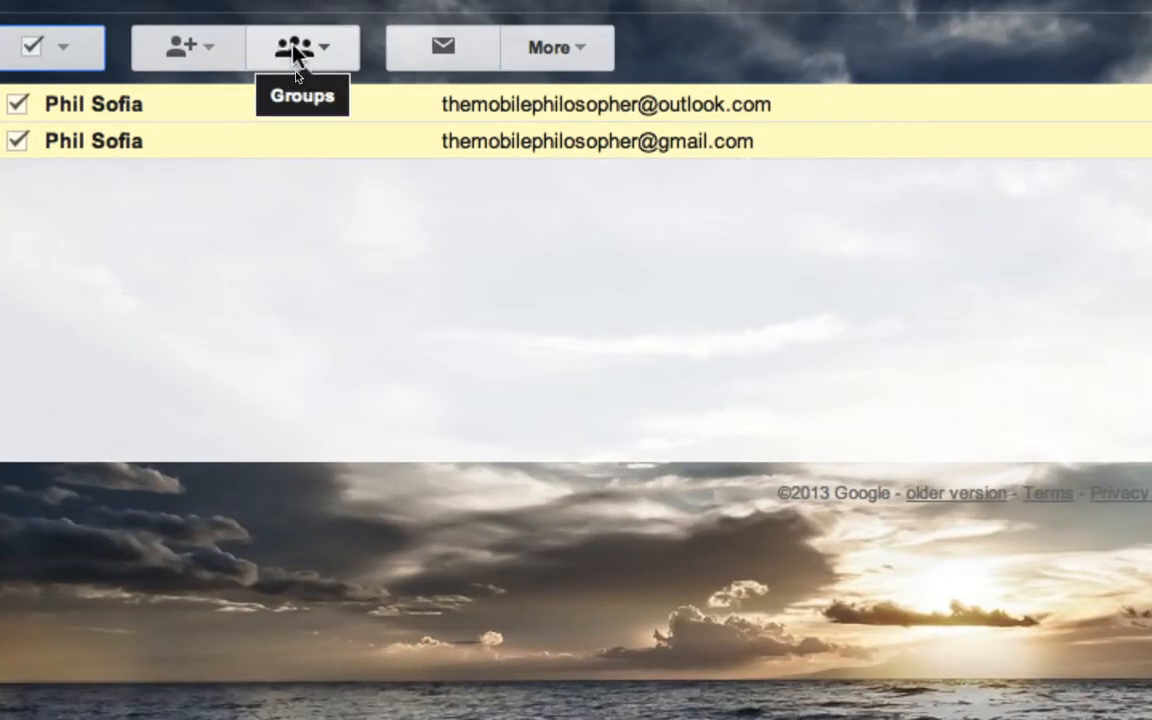
left_click(320, 54)
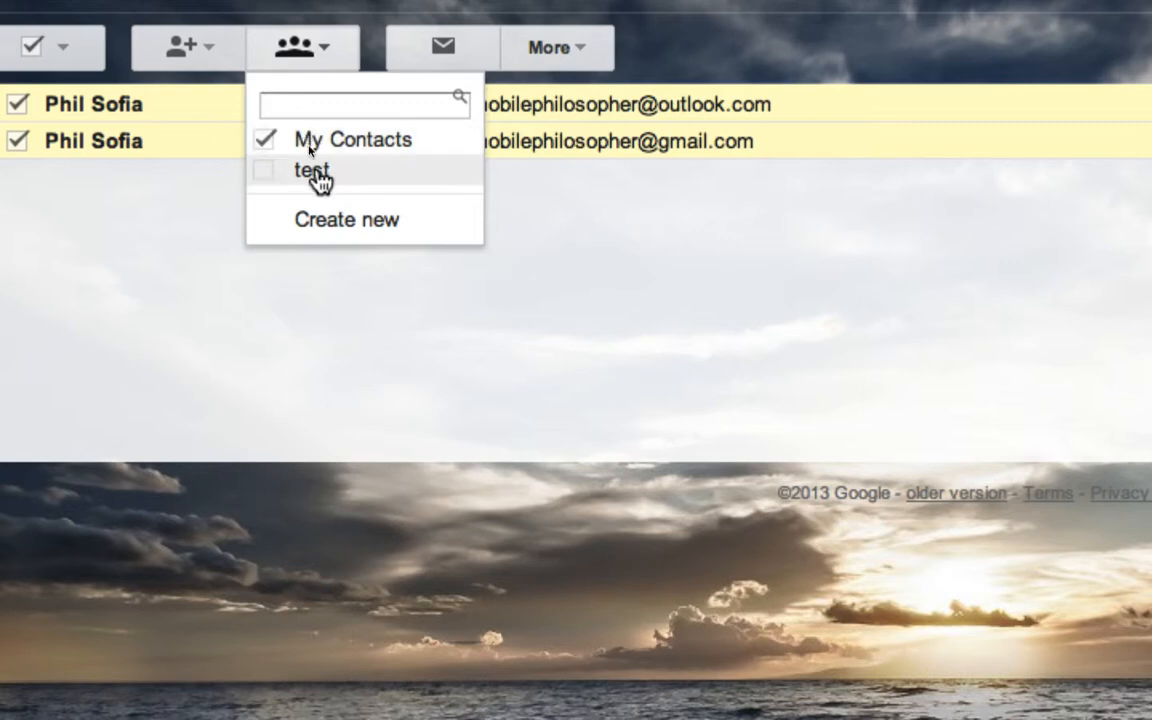
left_click(341, 225)
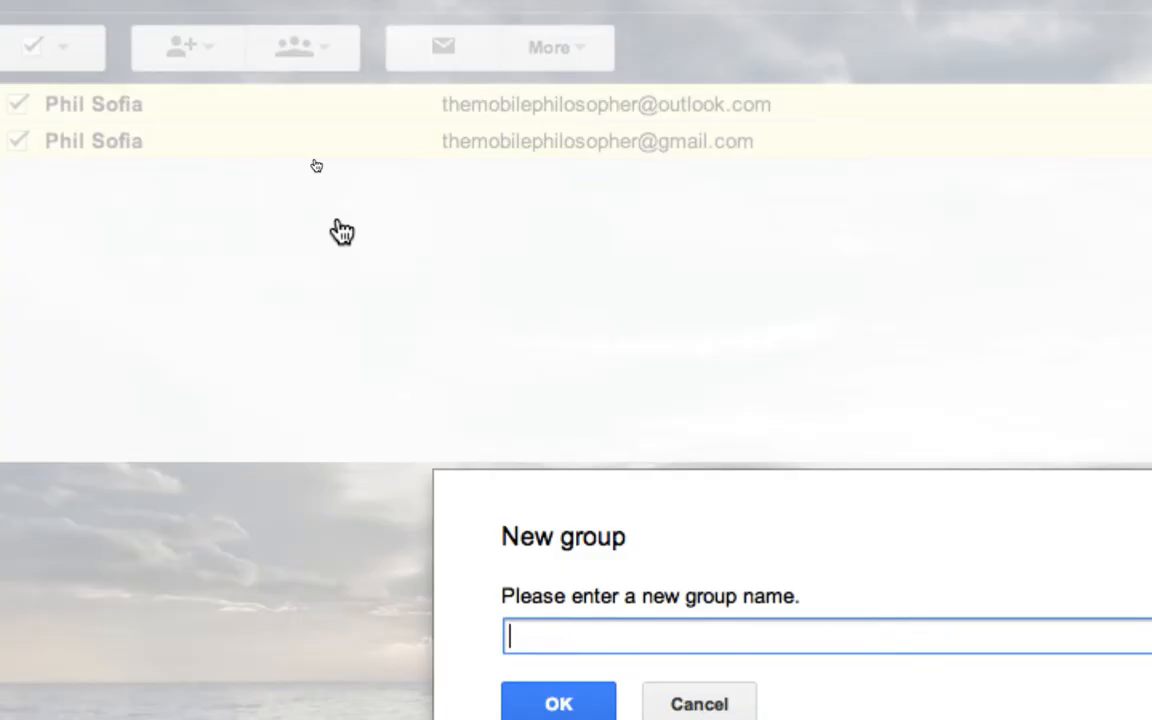
type("Test ")
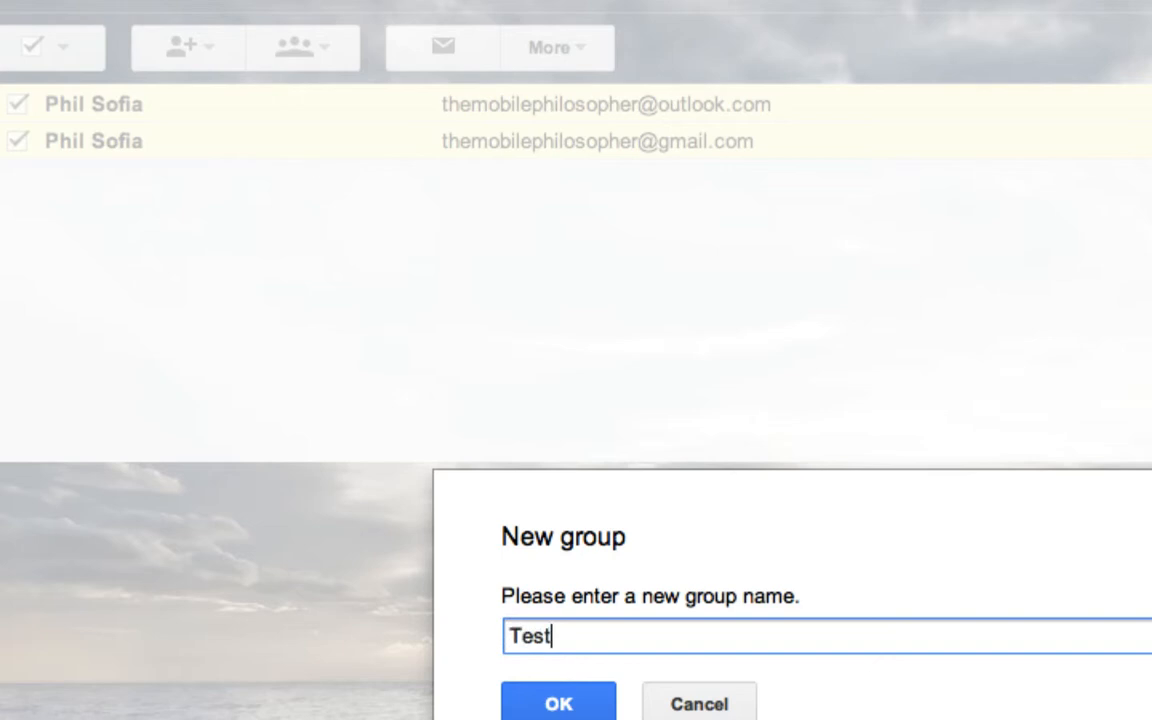
type("22")
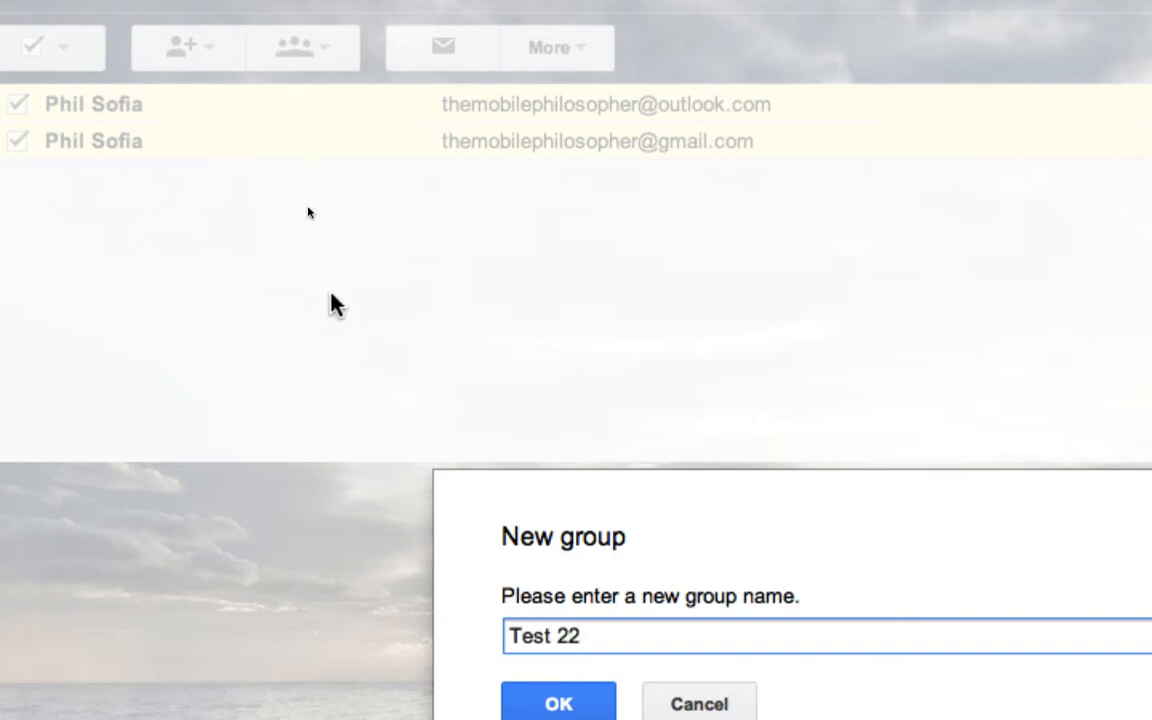
left_click(557, 695)
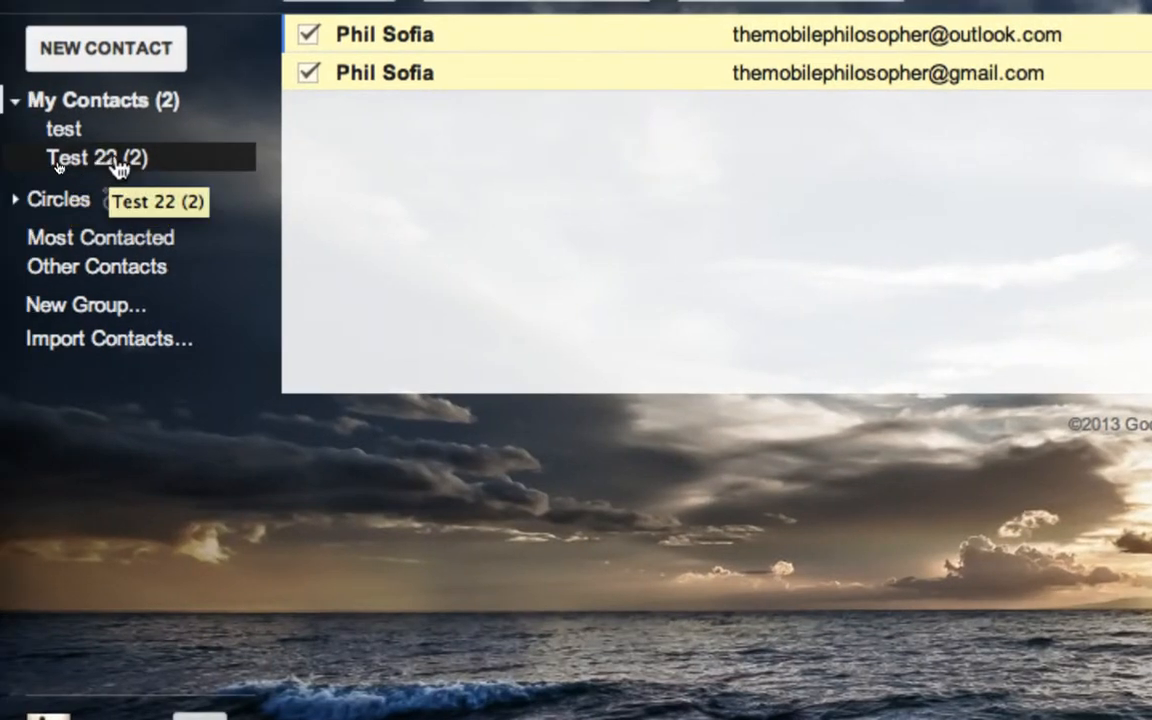
- View the Test 22 group, then test, then Test 22 again
left_click(112, 176)
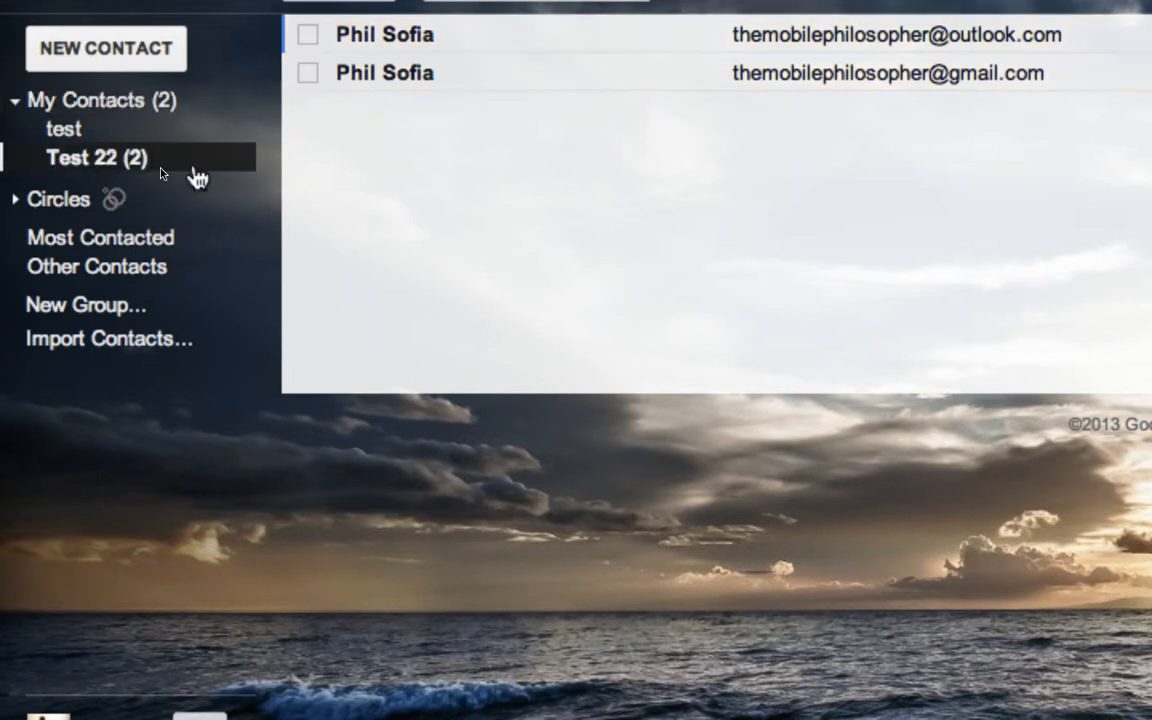
left_click(133, 131)
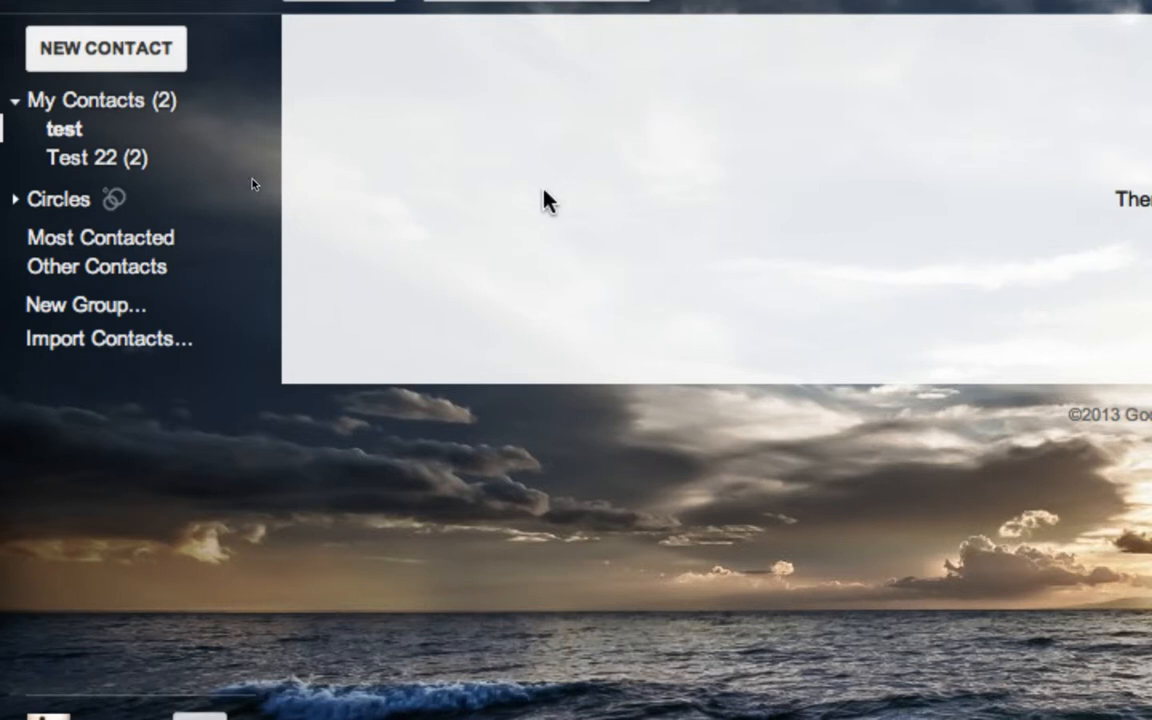
left_click(105, 160)
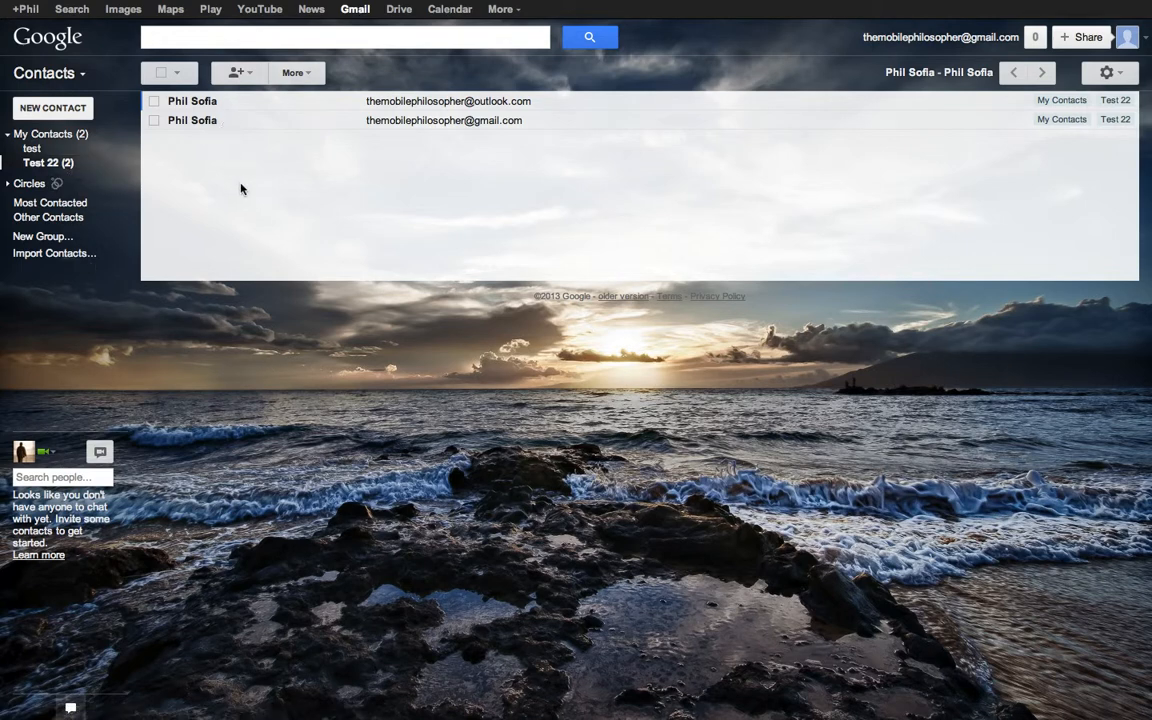
- Reload the contacts page and start a blank new email message
mouse_move(197, 3)
key("super+r")
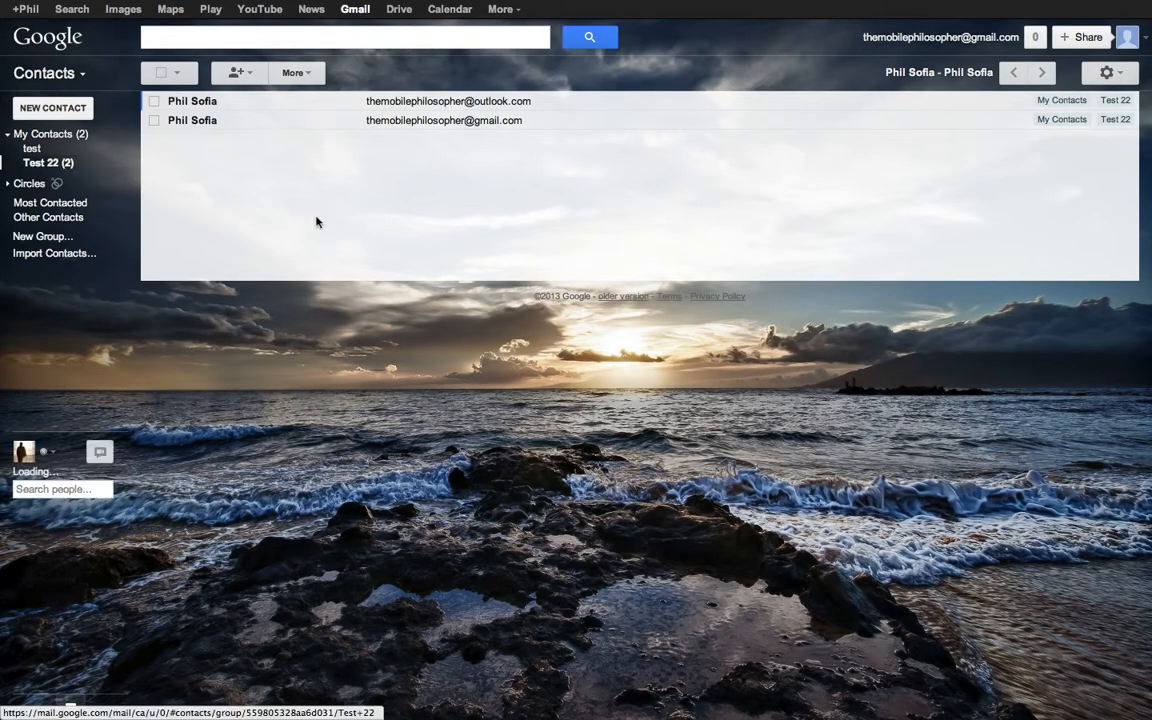
key("c")
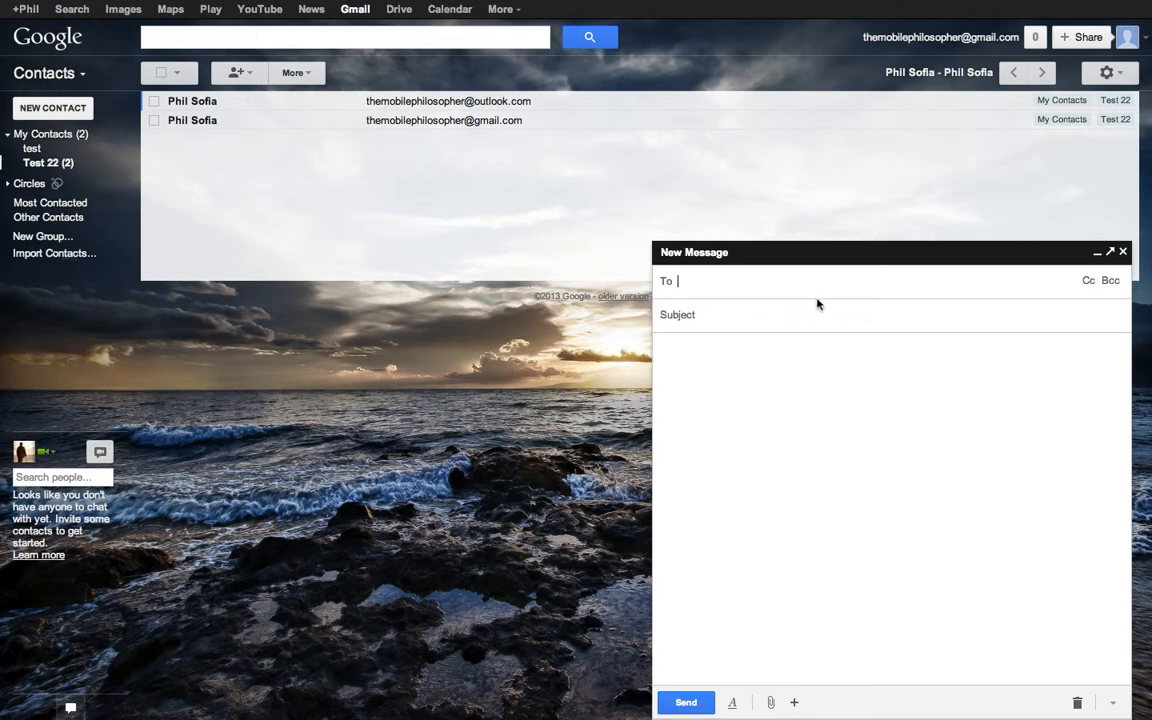
type("test")
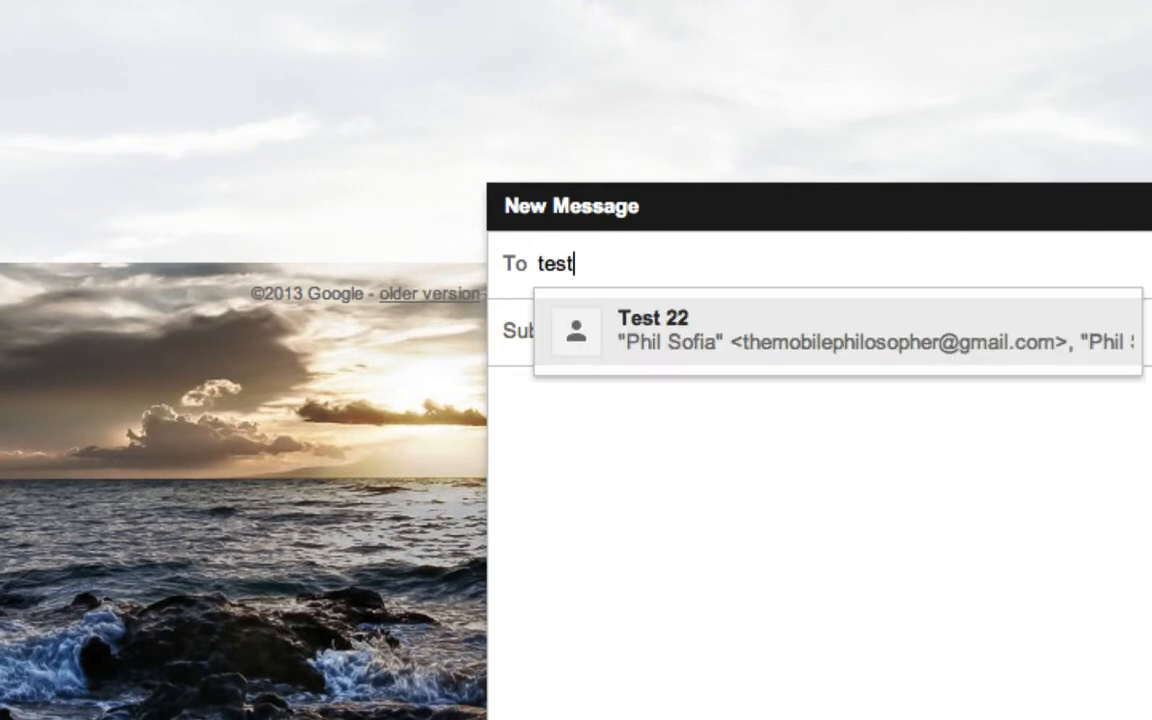
type(" 22")
left_click(805, 340)
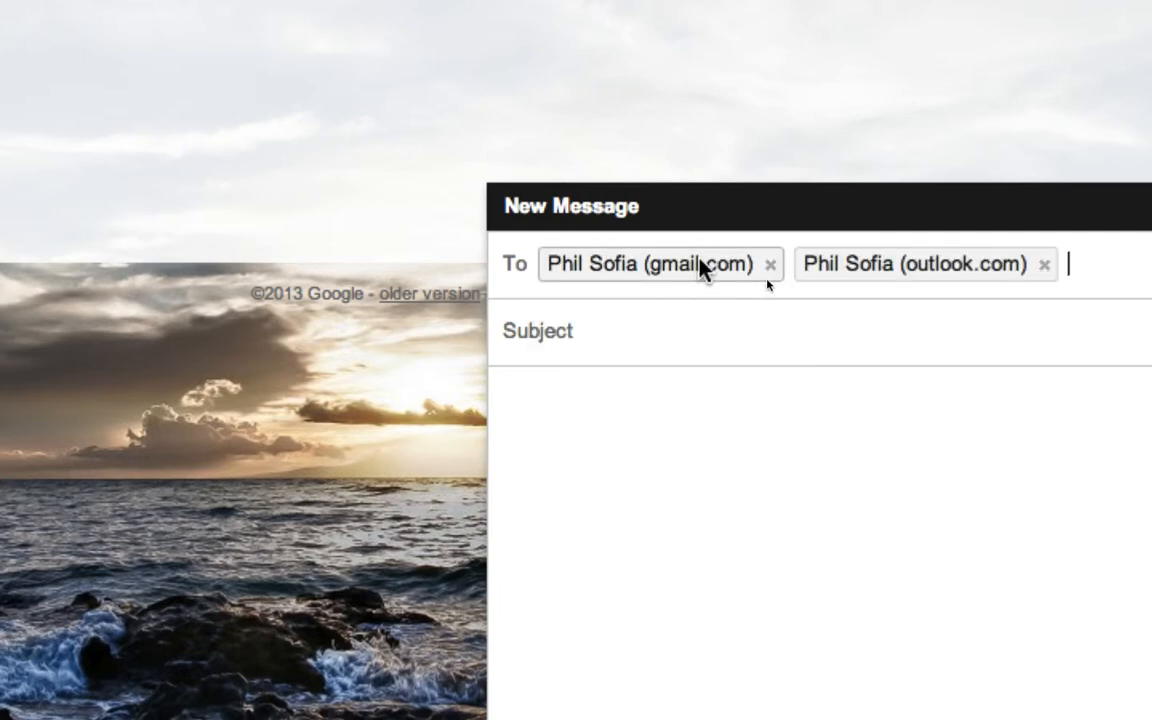
mouse_move(836, 272)
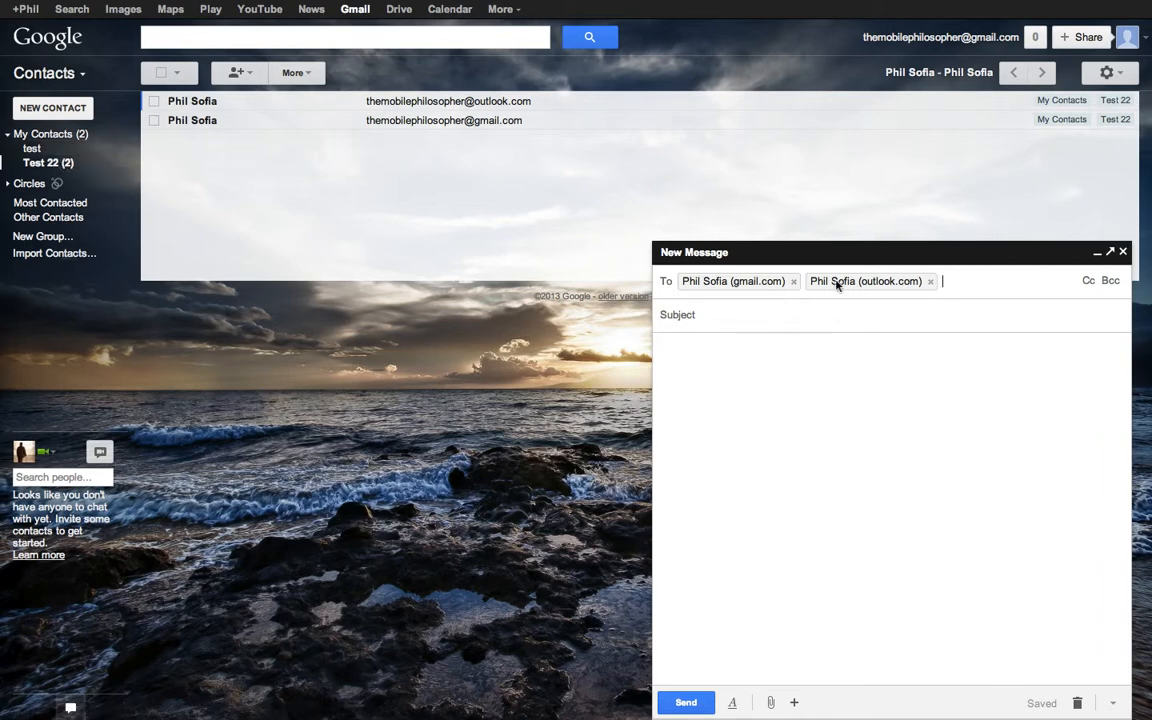
mouse_move(873, 283)
left_click(977, 292)
type("test")
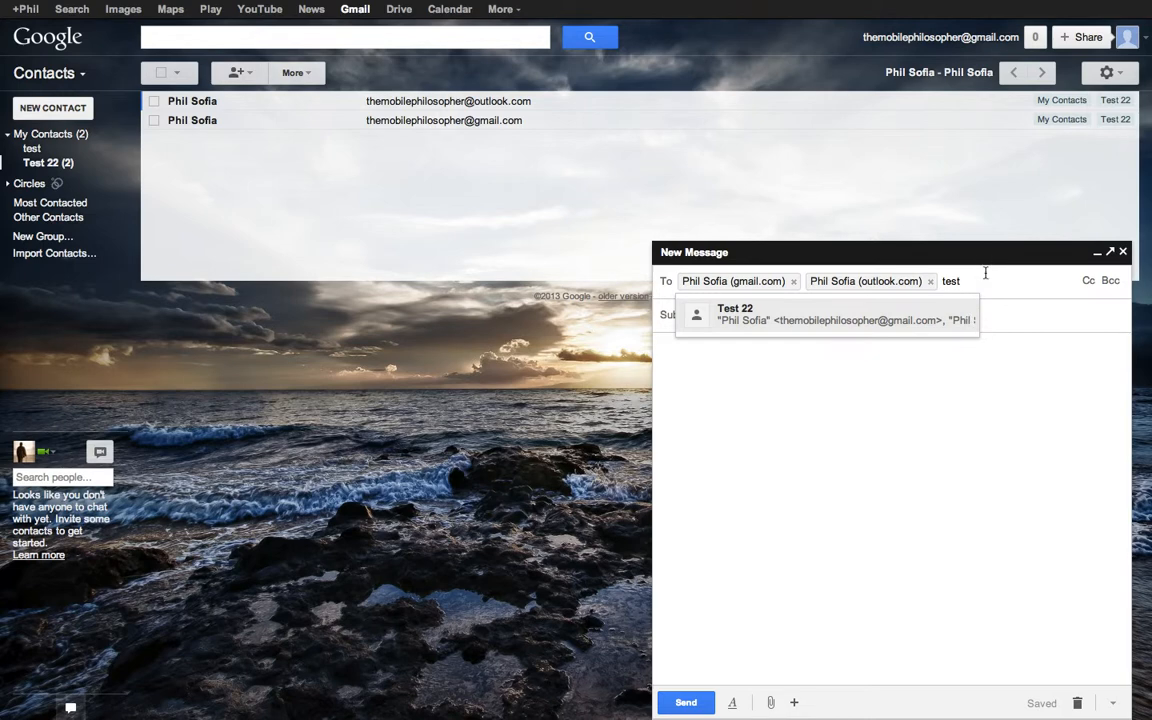
key("BackSpace")
key("BackSpace")
key("BackSpace")
key("BackSpace")
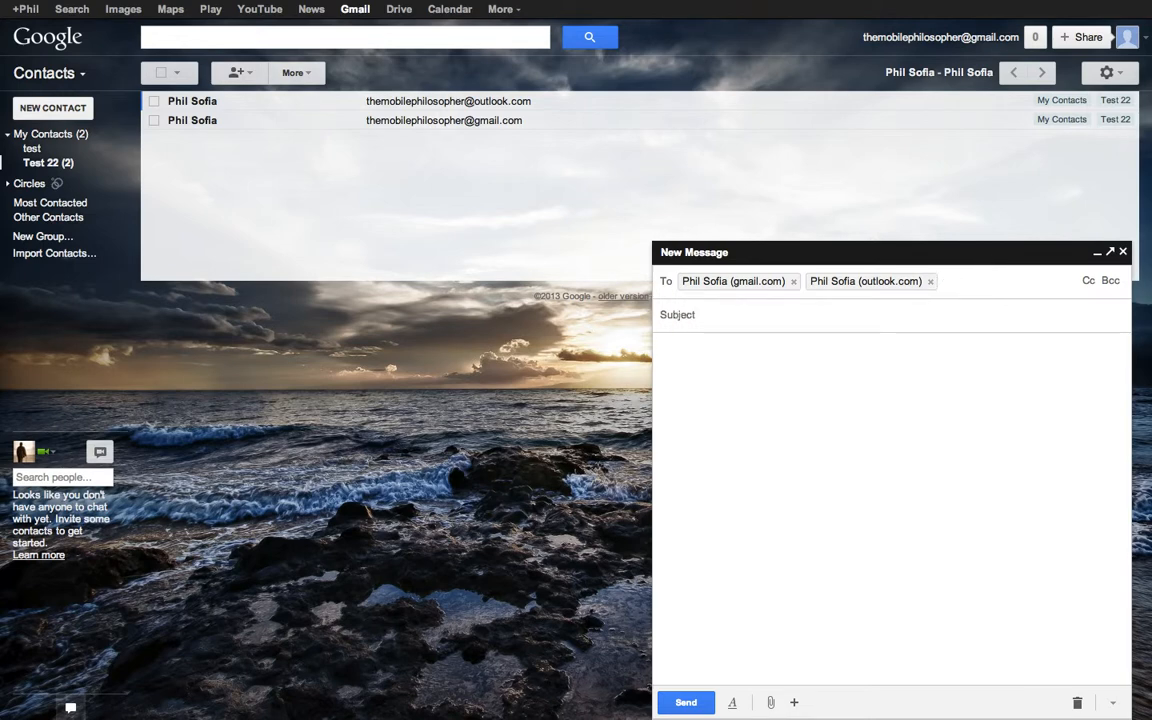
key("BackSpace")
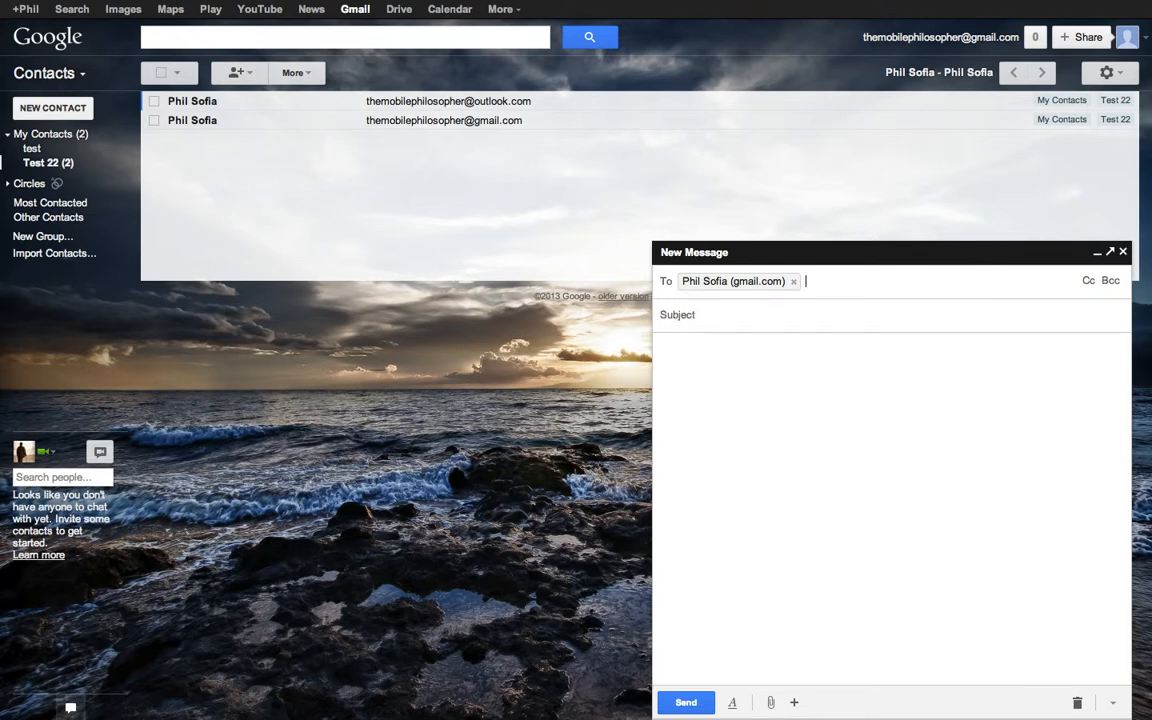
key("BackSpace")
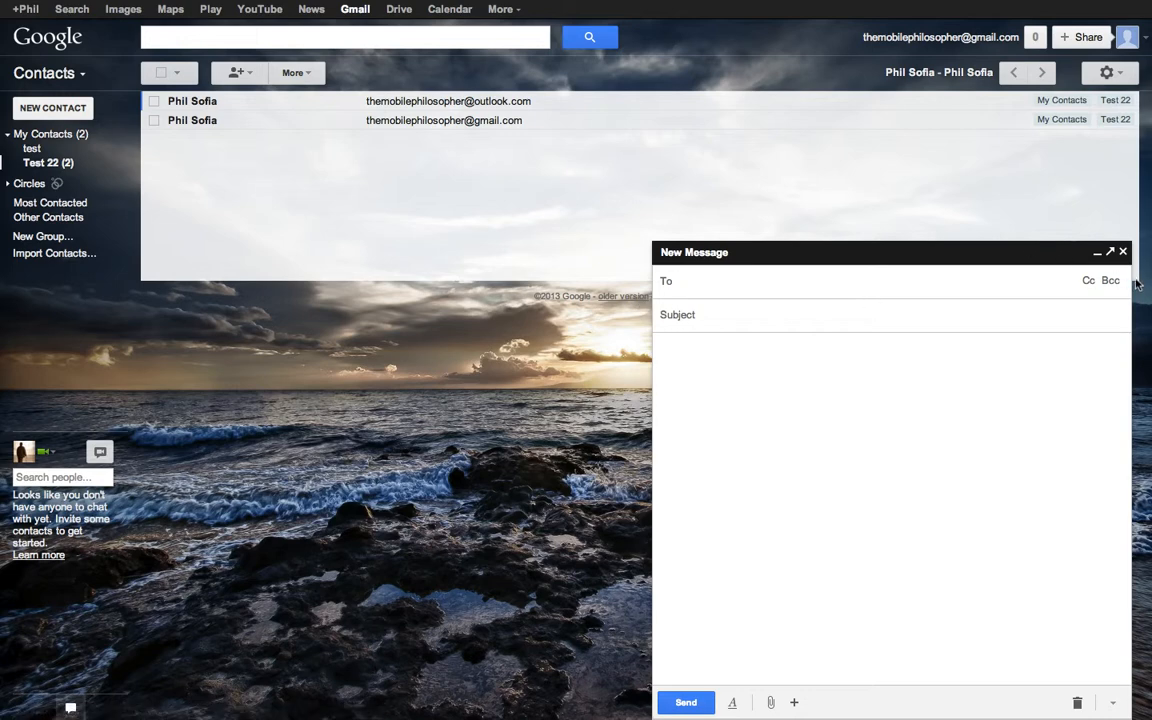
- Close the empty draft and move the Outlook-address contact from Test 22 into the test group
left_click(1123, 252)
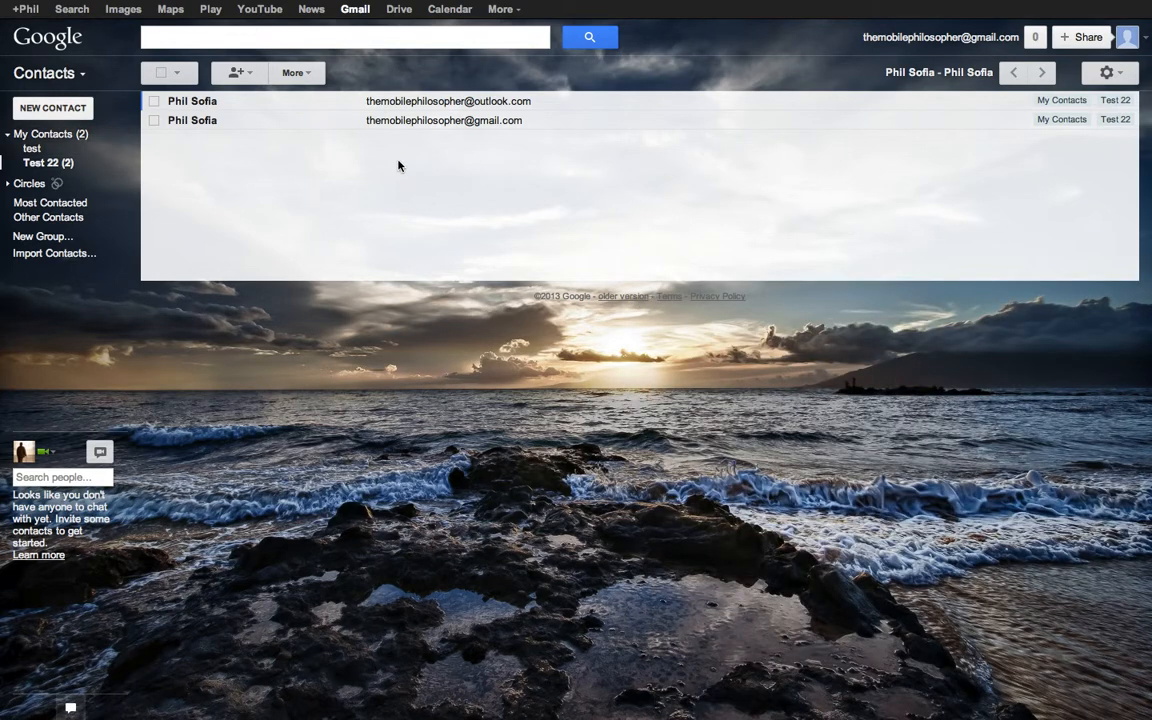
left_click(155, 102)
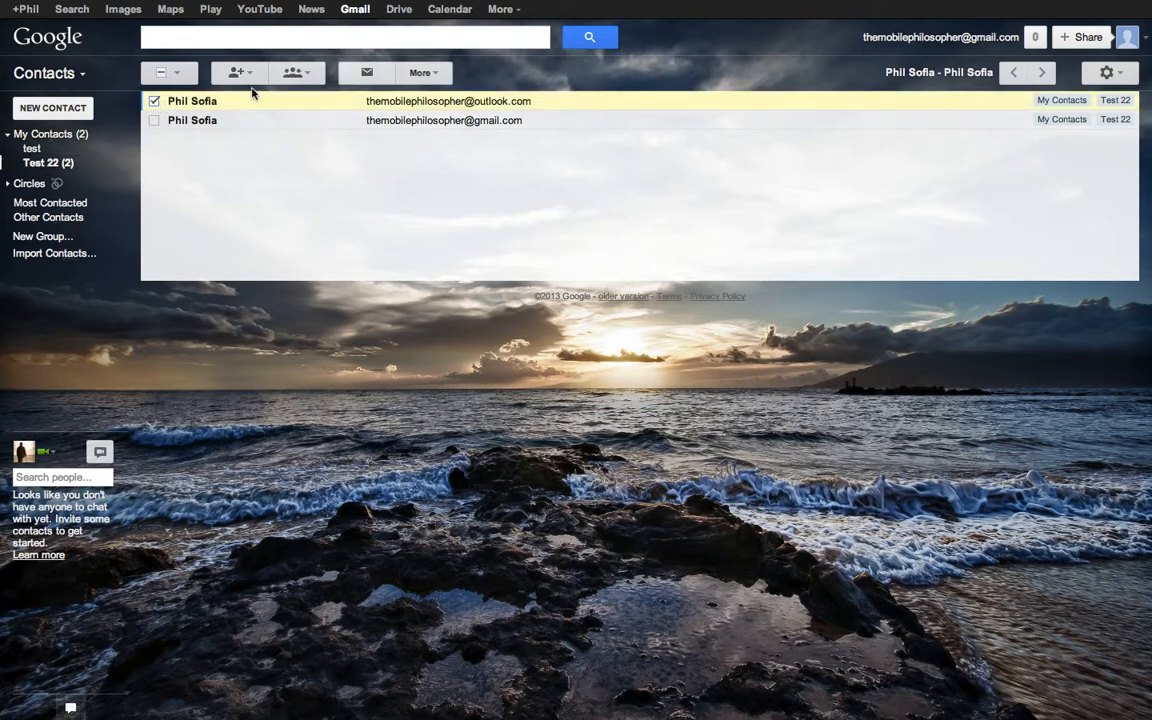
left_click(307, 74)
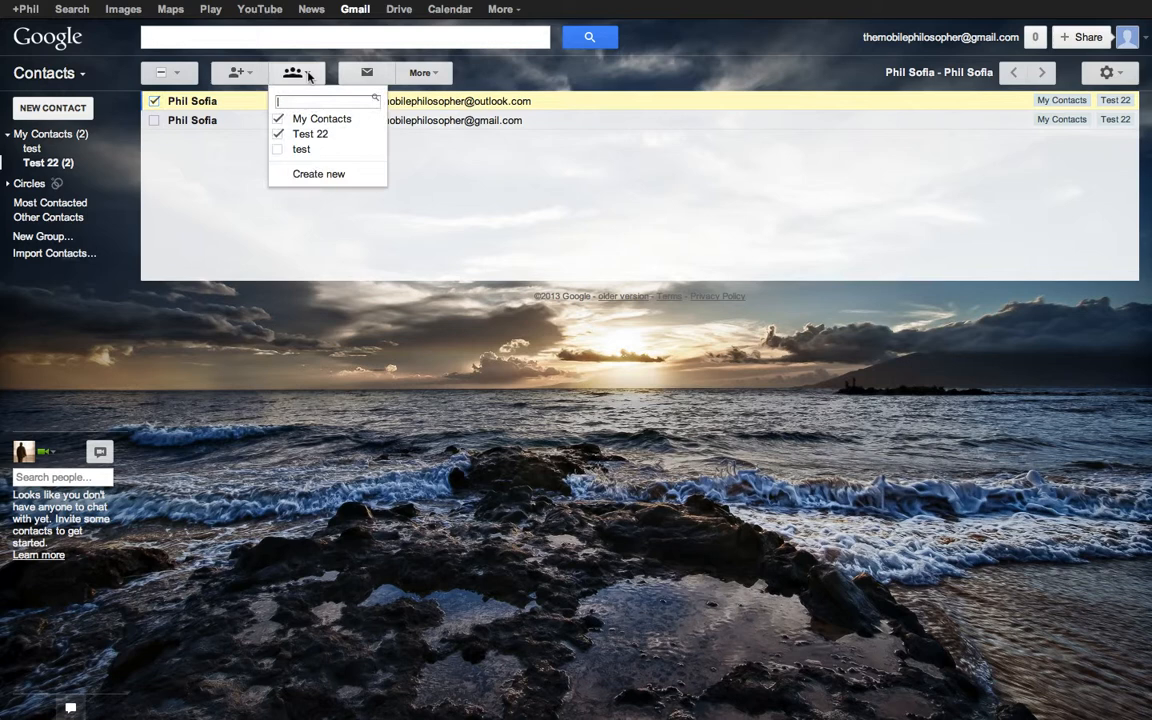
left_click(280, 140)
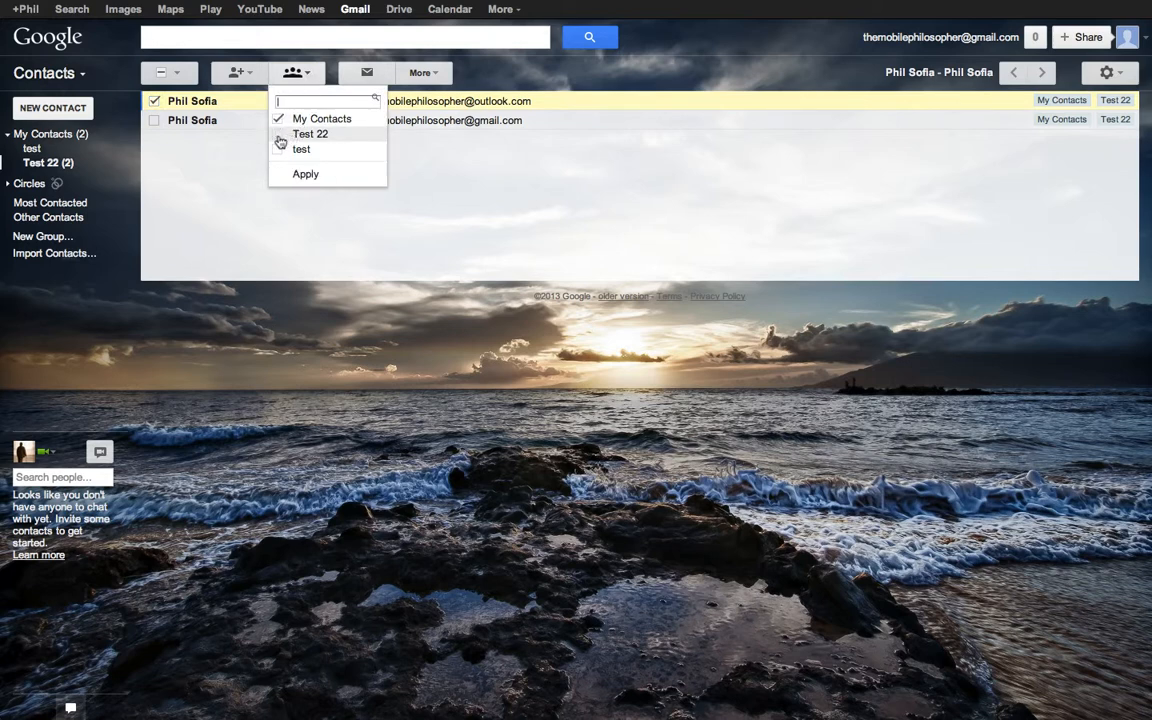
left_click(312, 177)
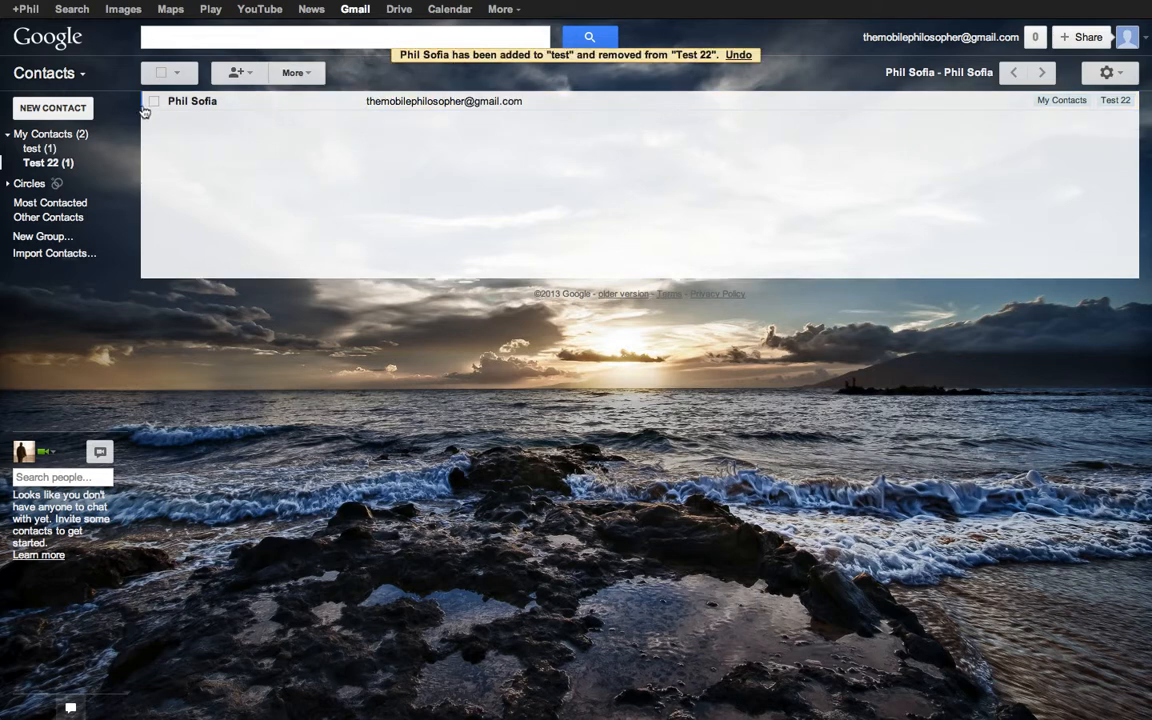
- In the test group, add that contact to Test 22 as well, then view Test 22
left_click(49, 148)
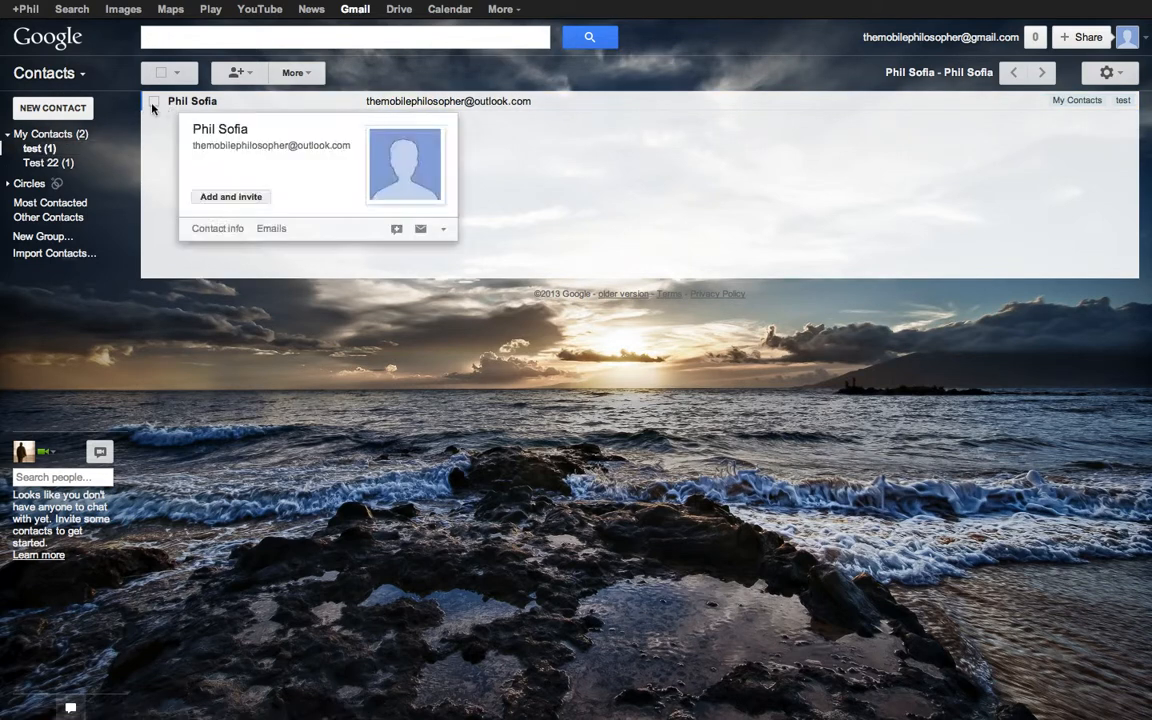
left_click(154, 101)
left_click(294, 81)
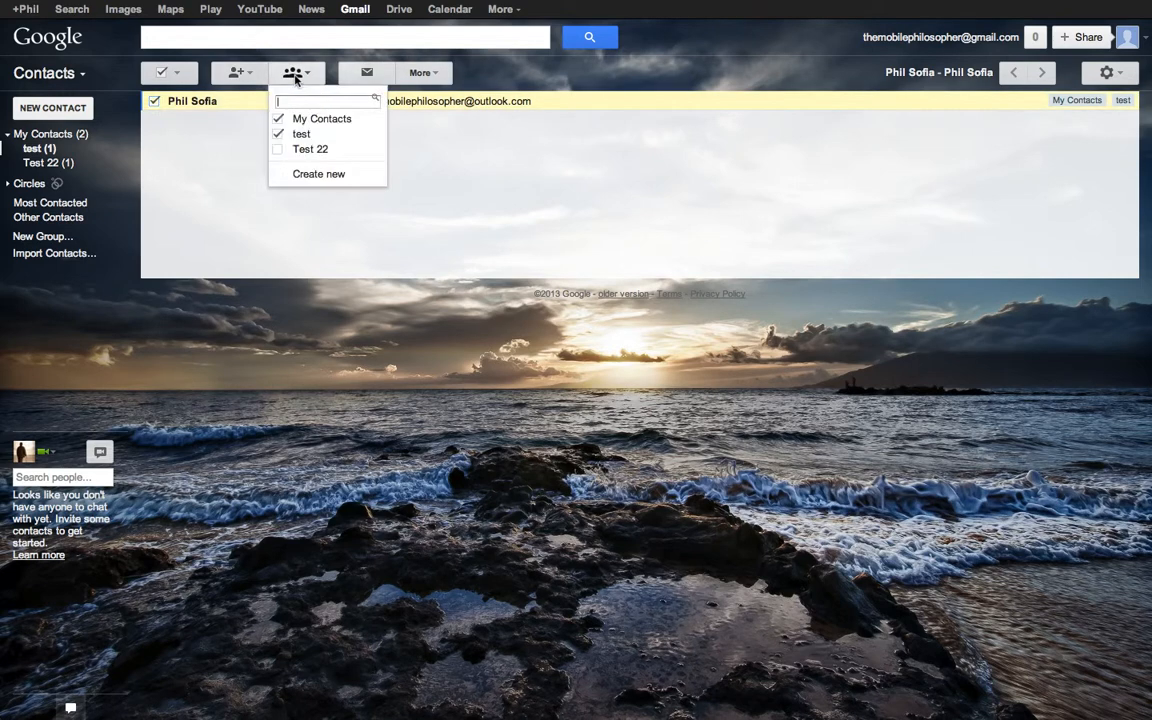
left_click(279, 151)
left_click(304, 174)
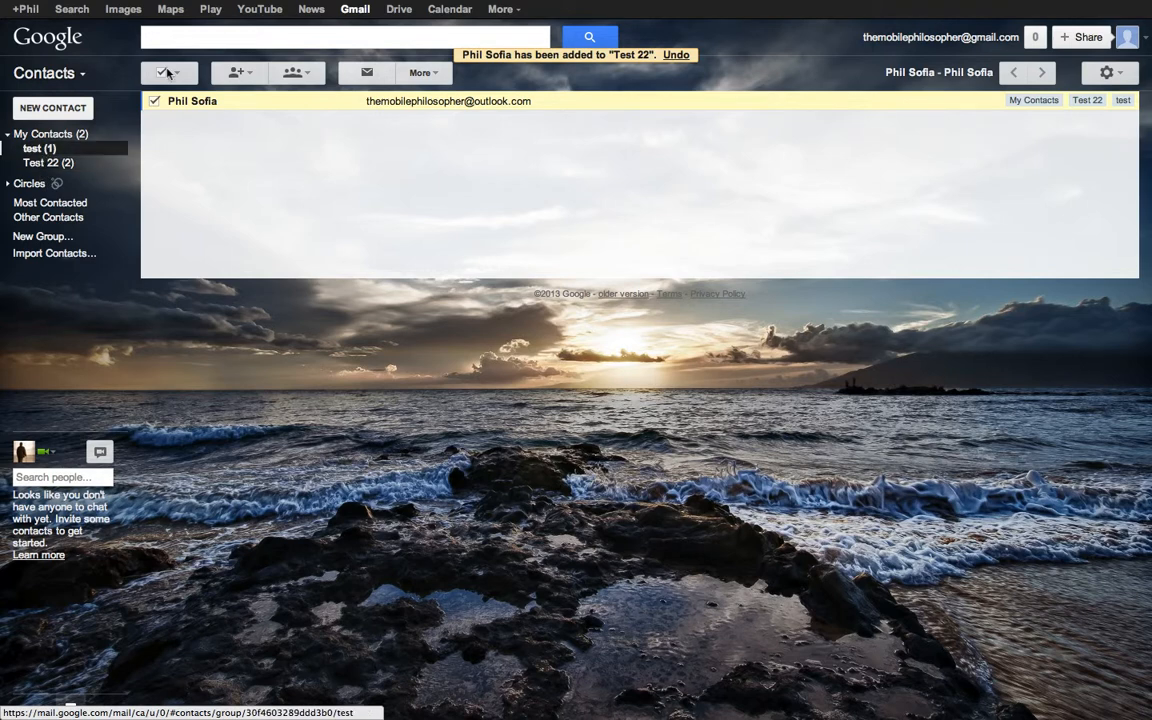
left_click(50, 164)
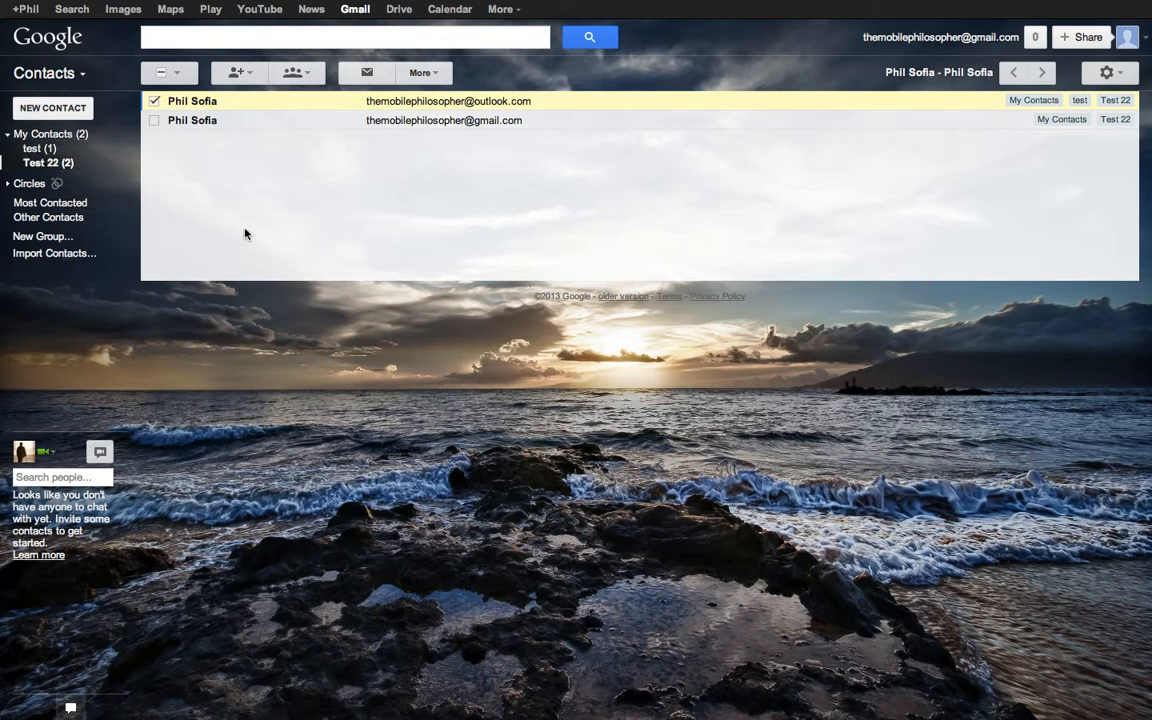
- Compose an email addressed to the Test 22 and test groups, then minimize the draft
key("super+r")
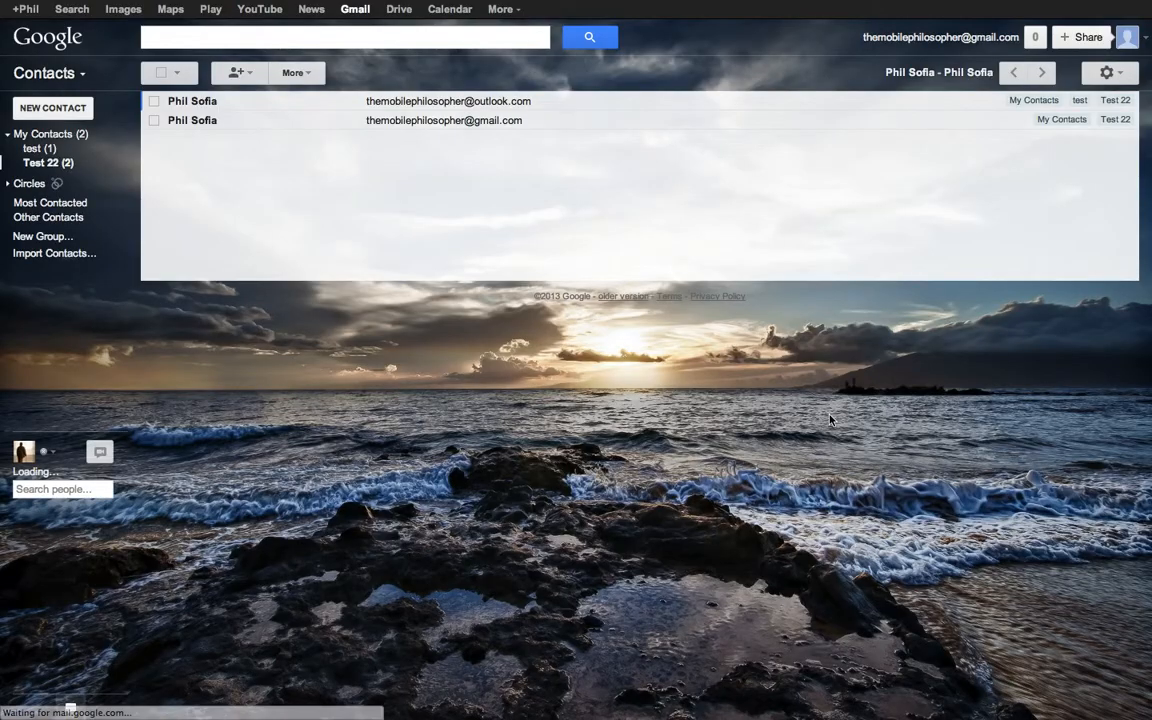
type("c")
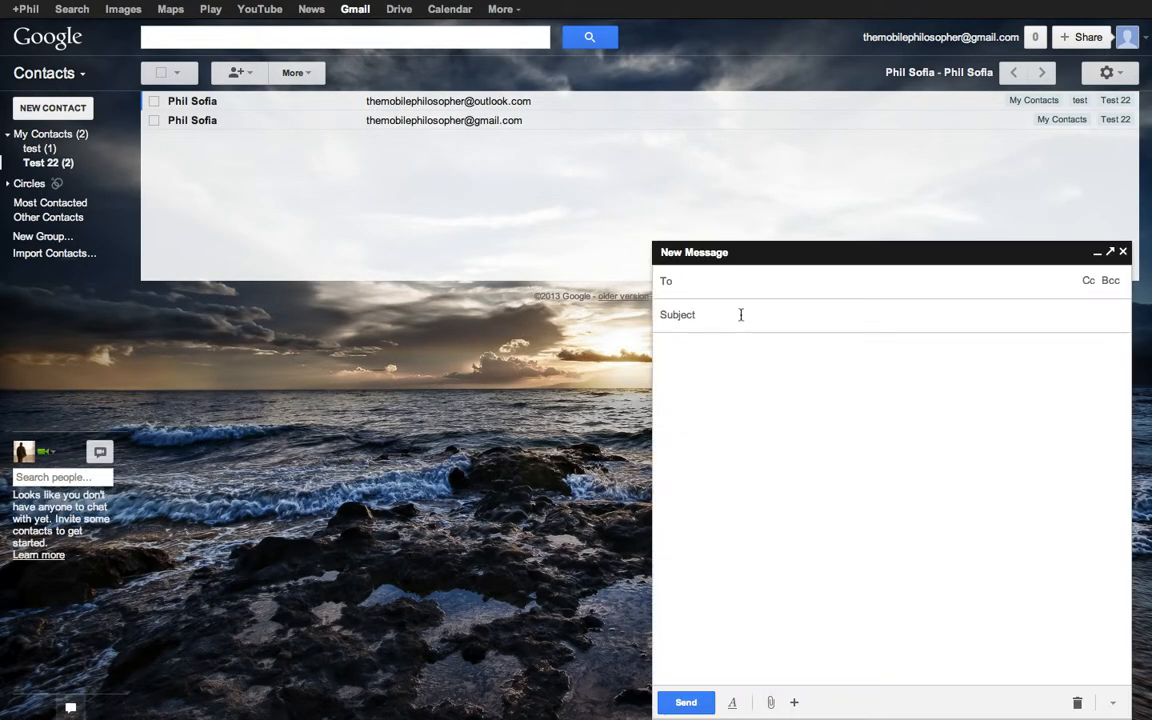
type("test")
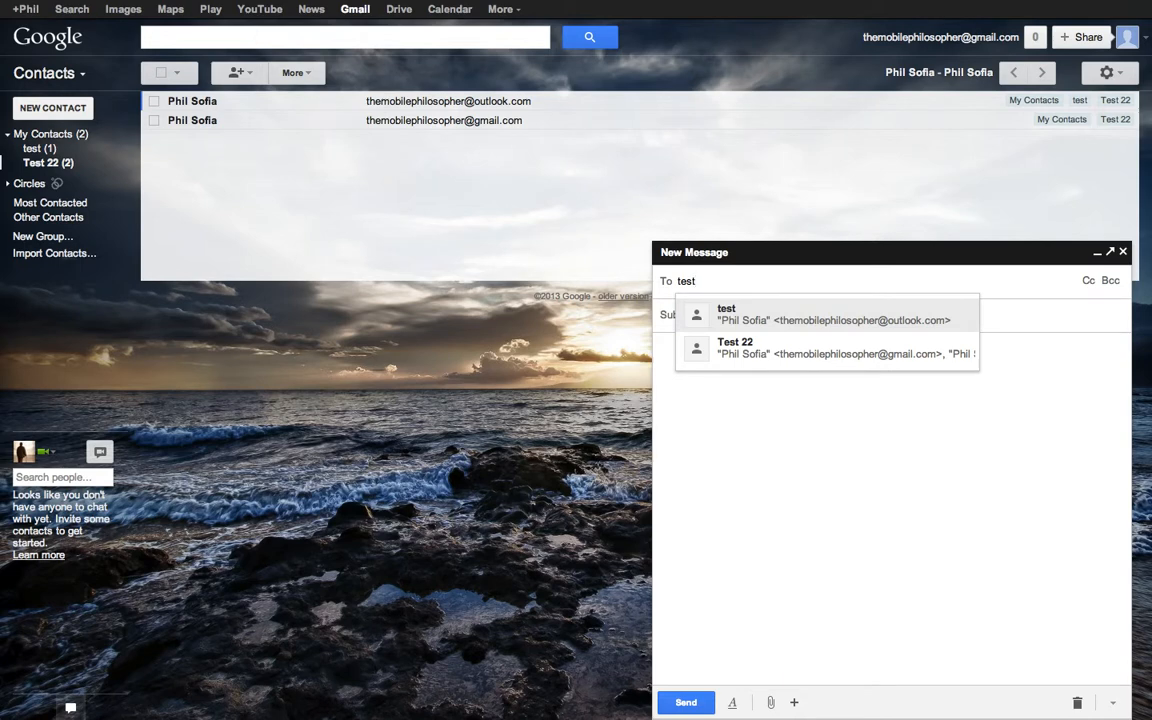
left_click(740, 362)
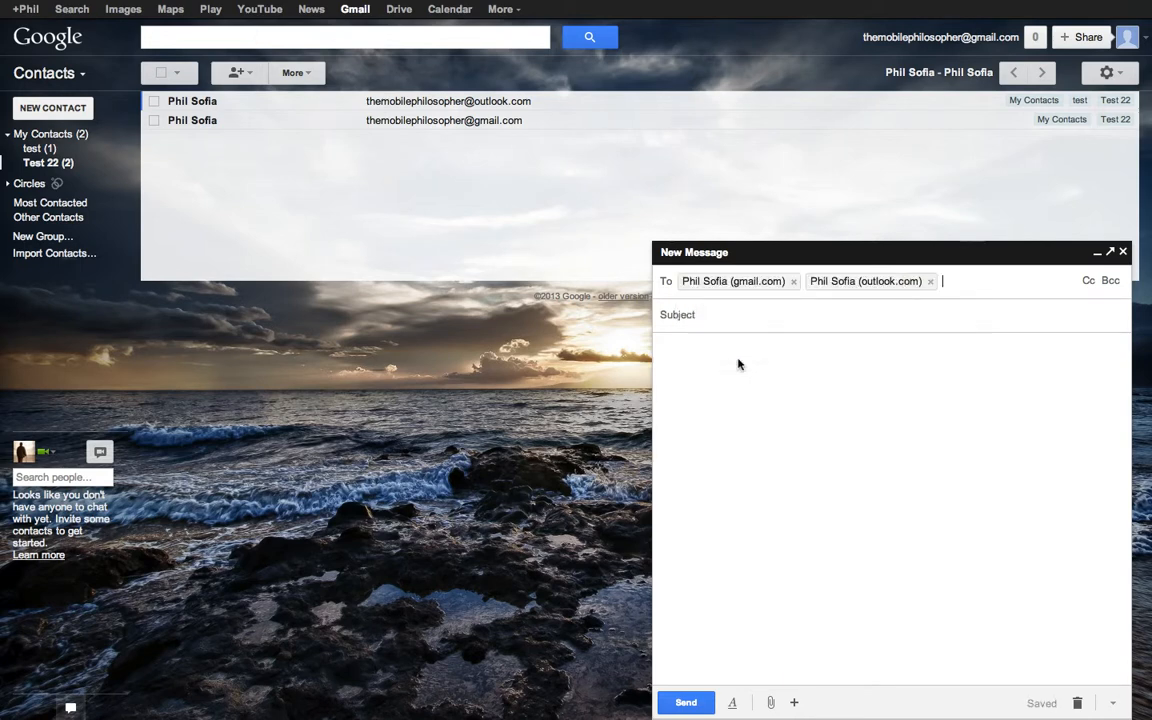
type("test")
left_click(760, 327)
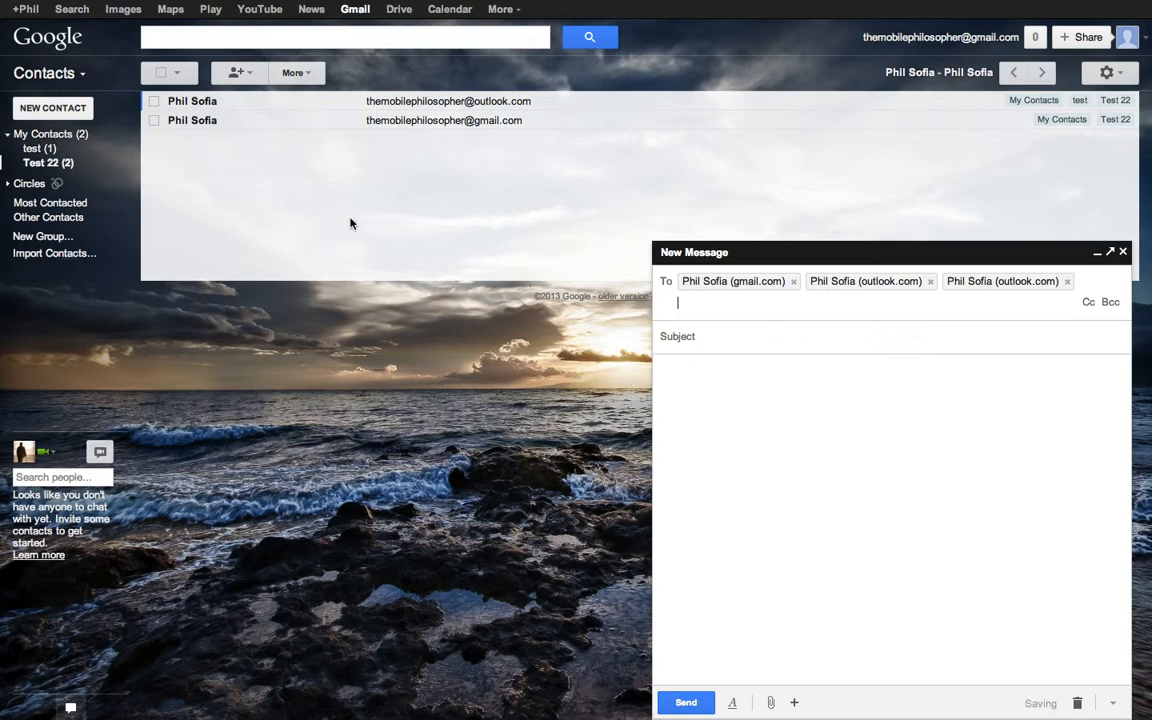
left_click(1097, 252)
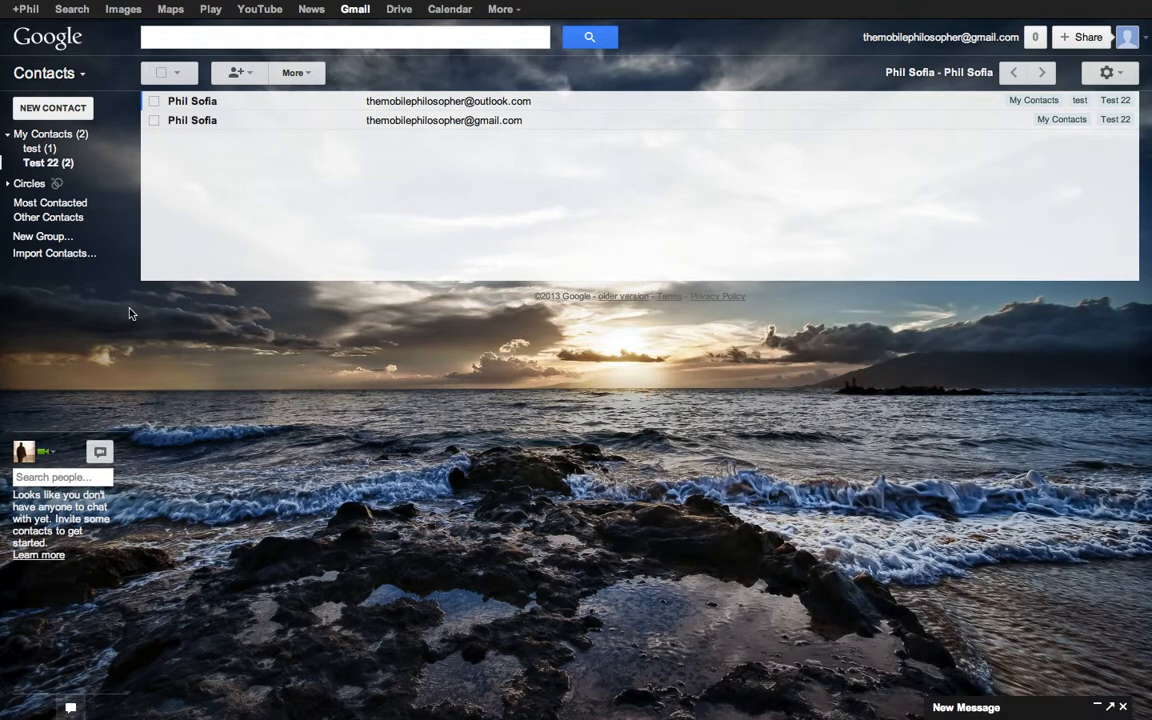
- Rename the Test 22 group to 'Test 44' via More > Rename group
left_click(300, 81)
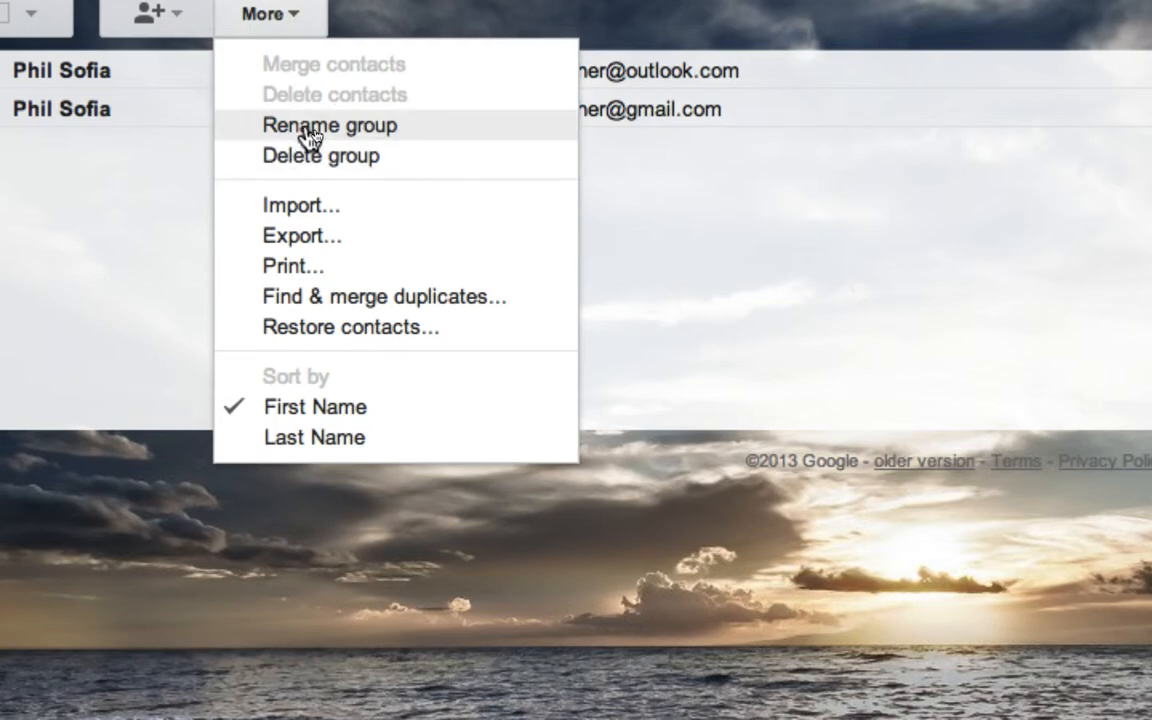
left_click(303, 141)
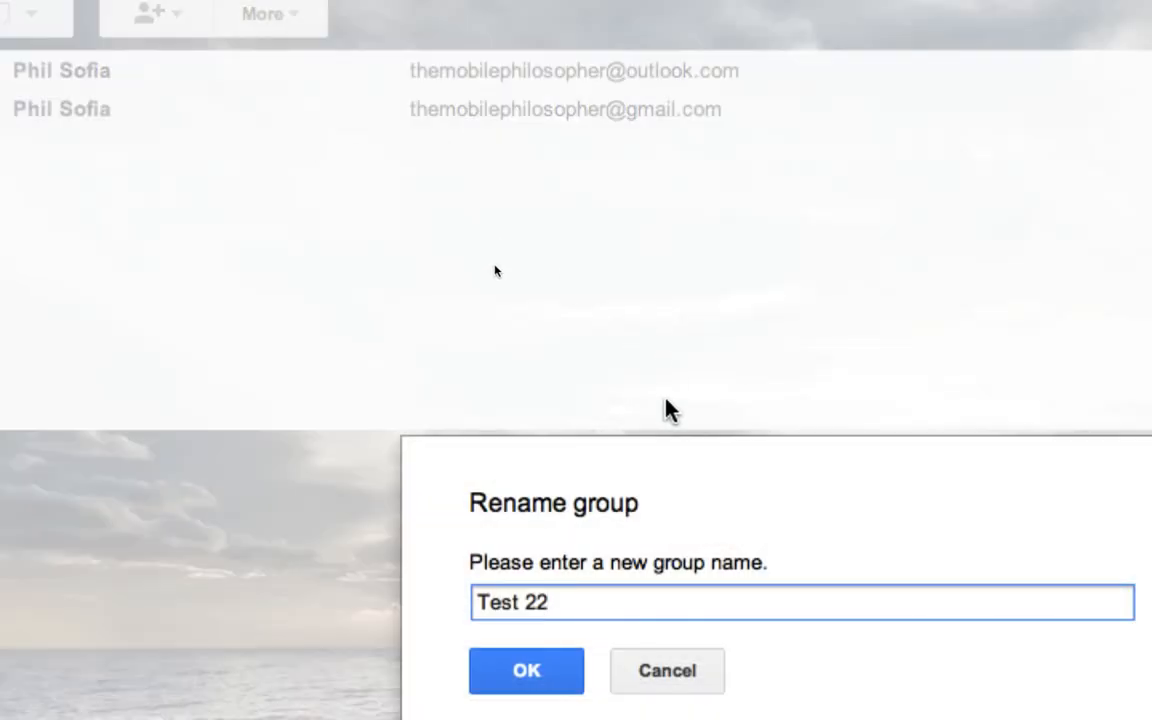
key("BackSpace")
key("BackSpace")
type("44")
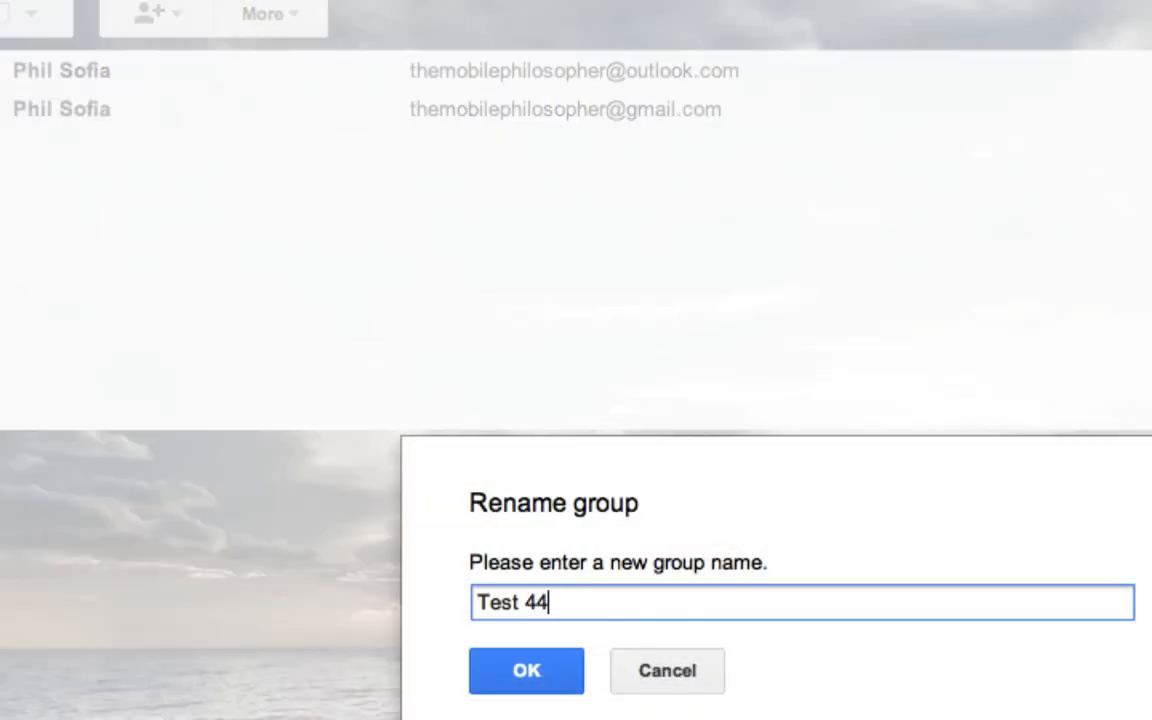
left_click(540, 668)
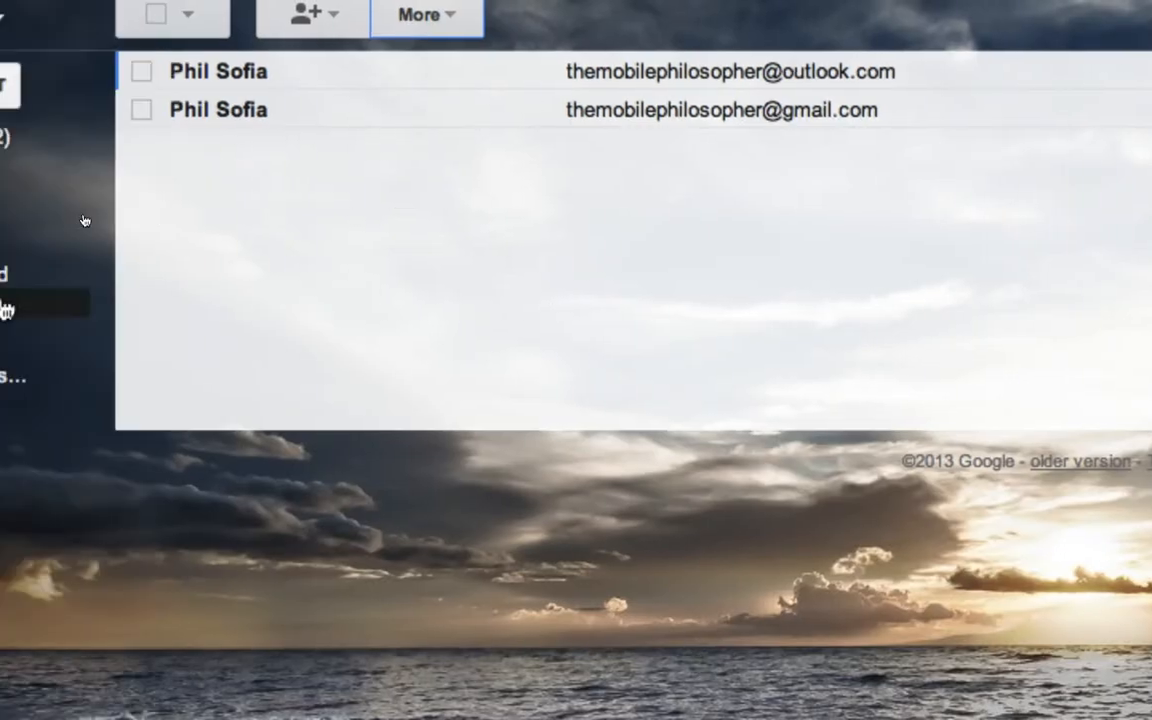
- Delete the Test 44 group via More > Delete group and confirm
left_click(420, 20)
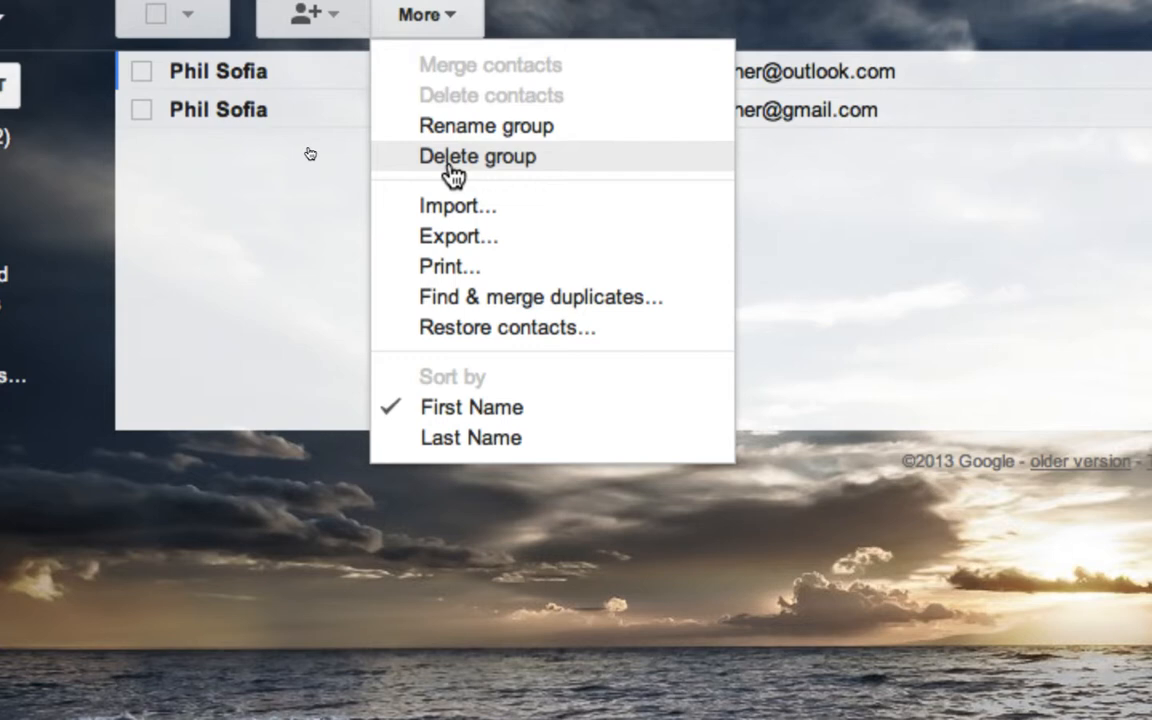
left_click(450, 160)
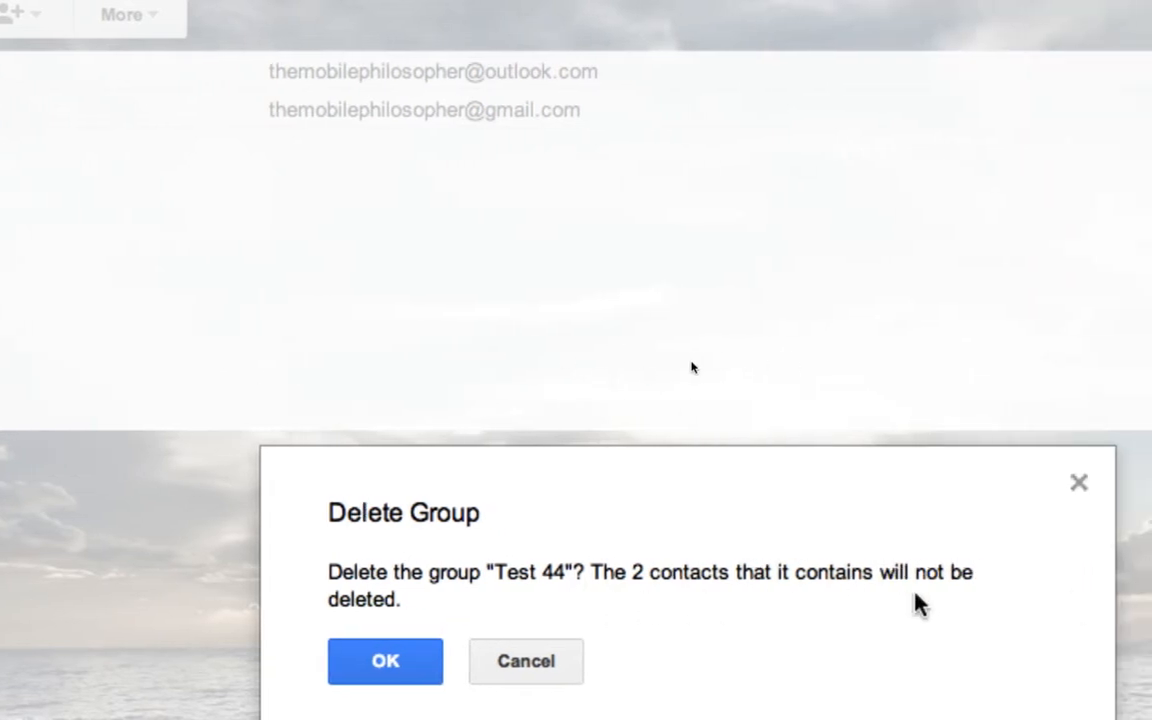
left_click(399, 664)
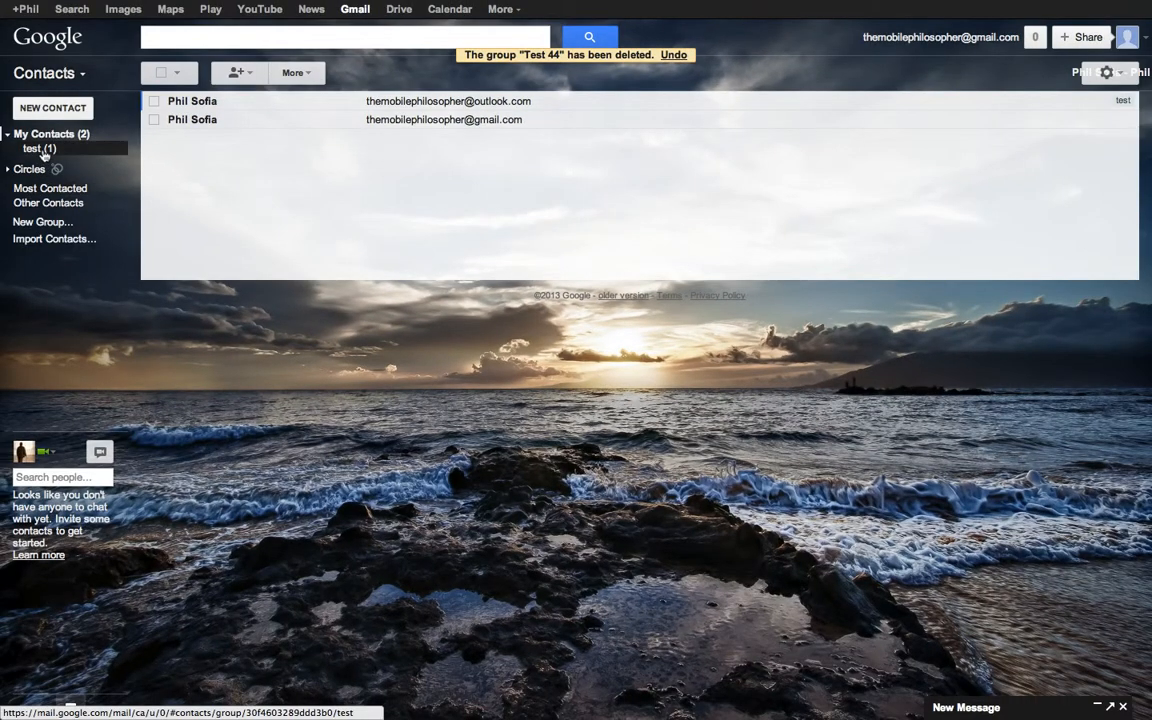
- Browse the test group, My Contacts and the empty Other Contacts list, keeping the draft minimized
left_click(43, 150)
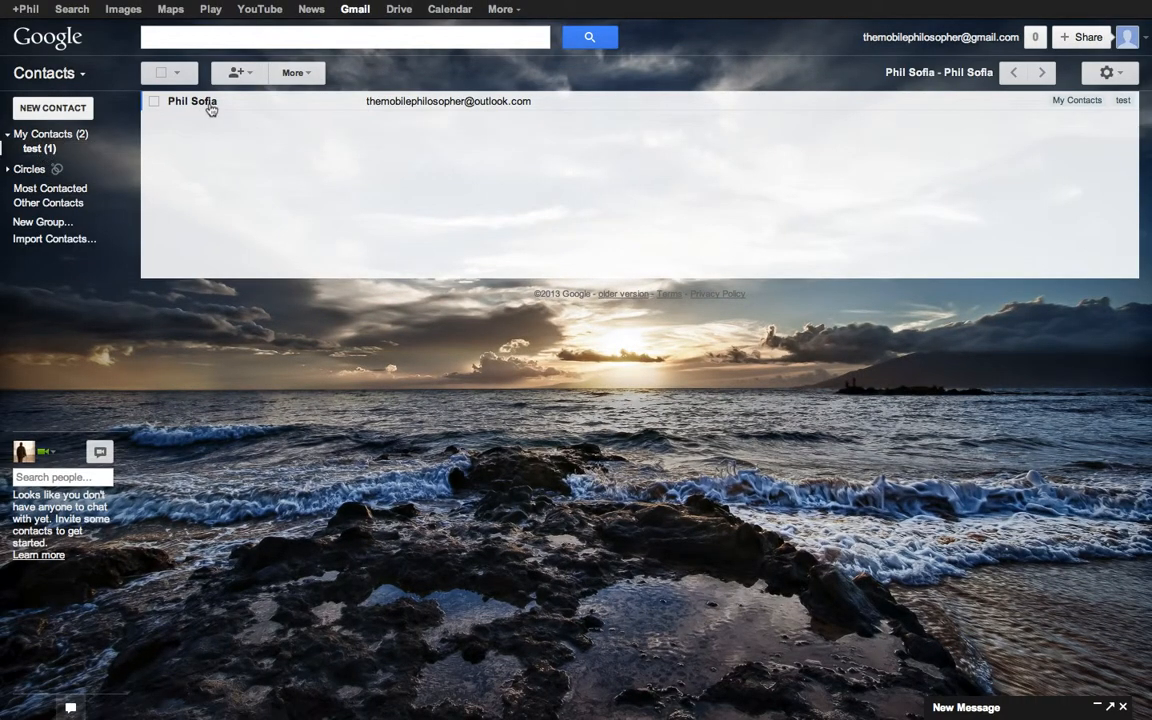
left_click(78, 134)
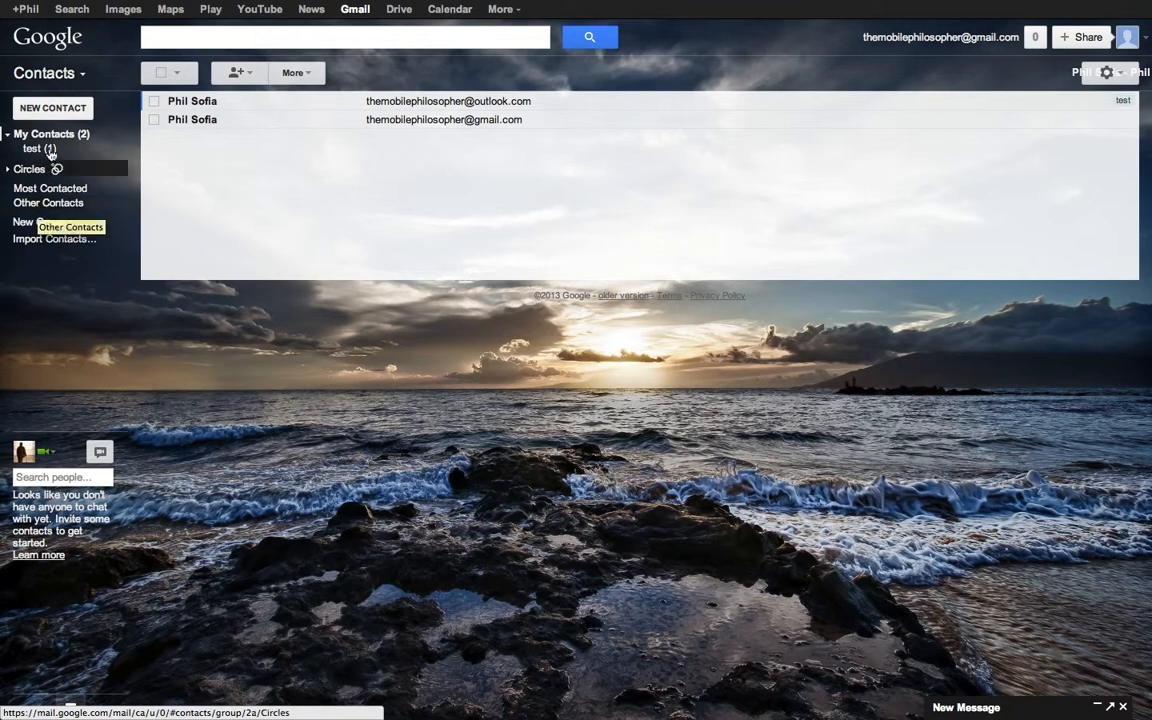
left_click(41, 205)
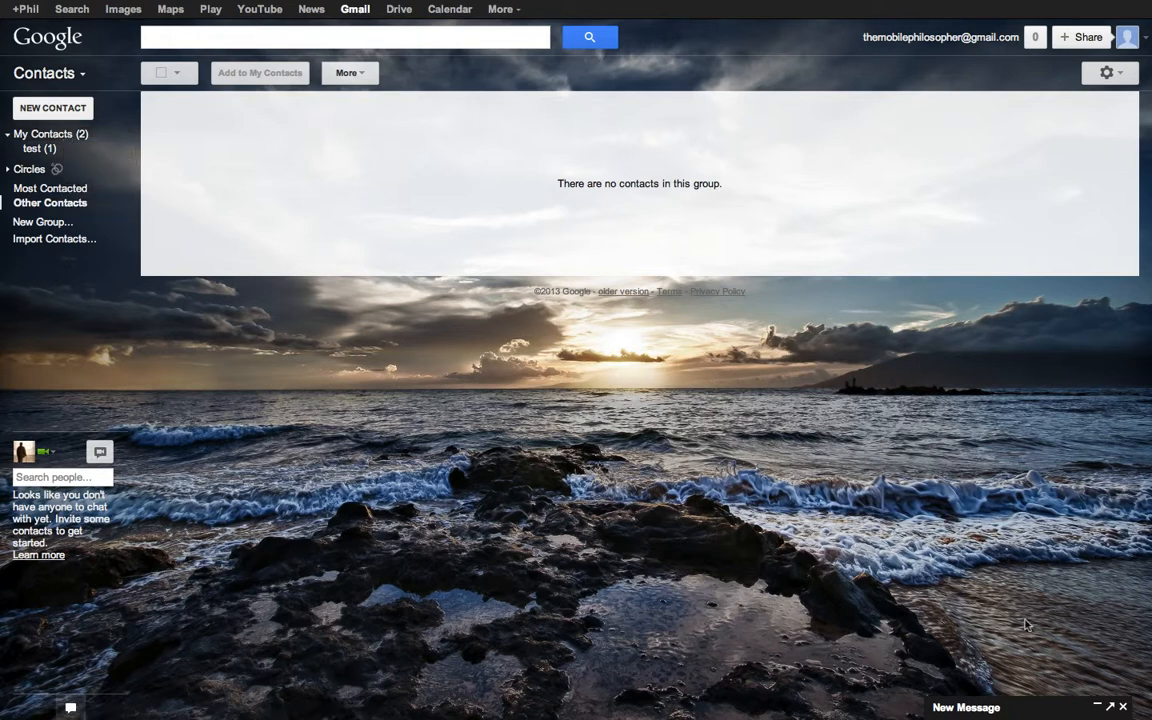
left_click(1005, 706)
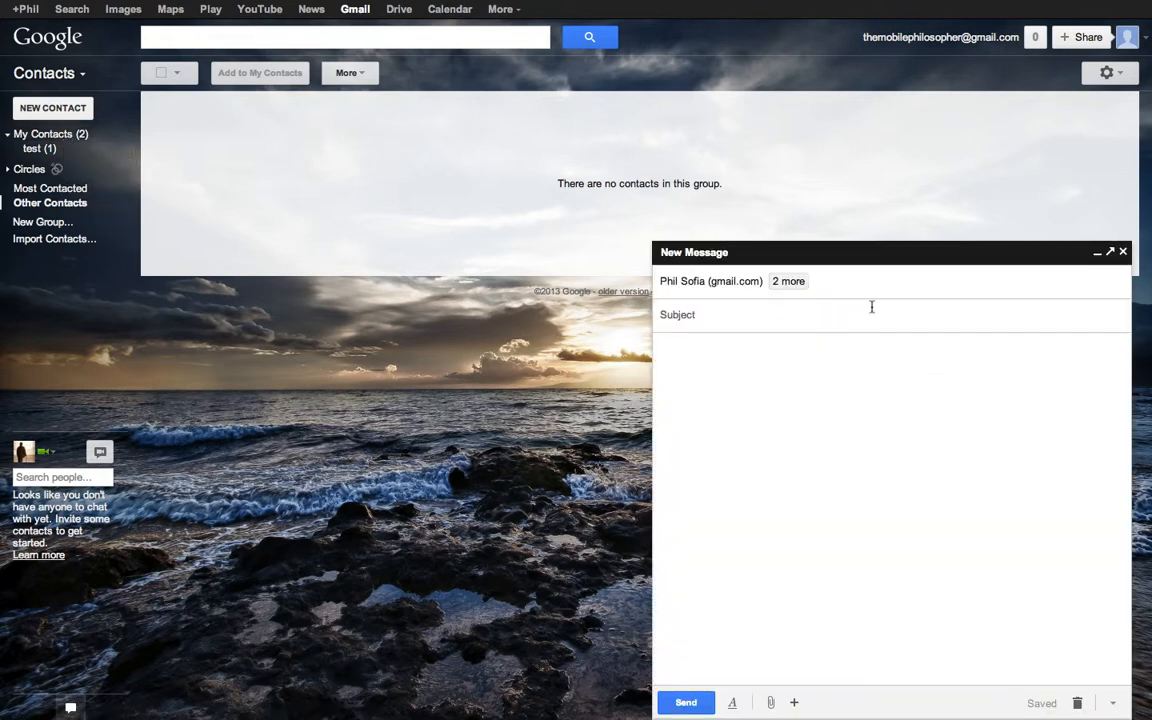
left_click(931, 259)
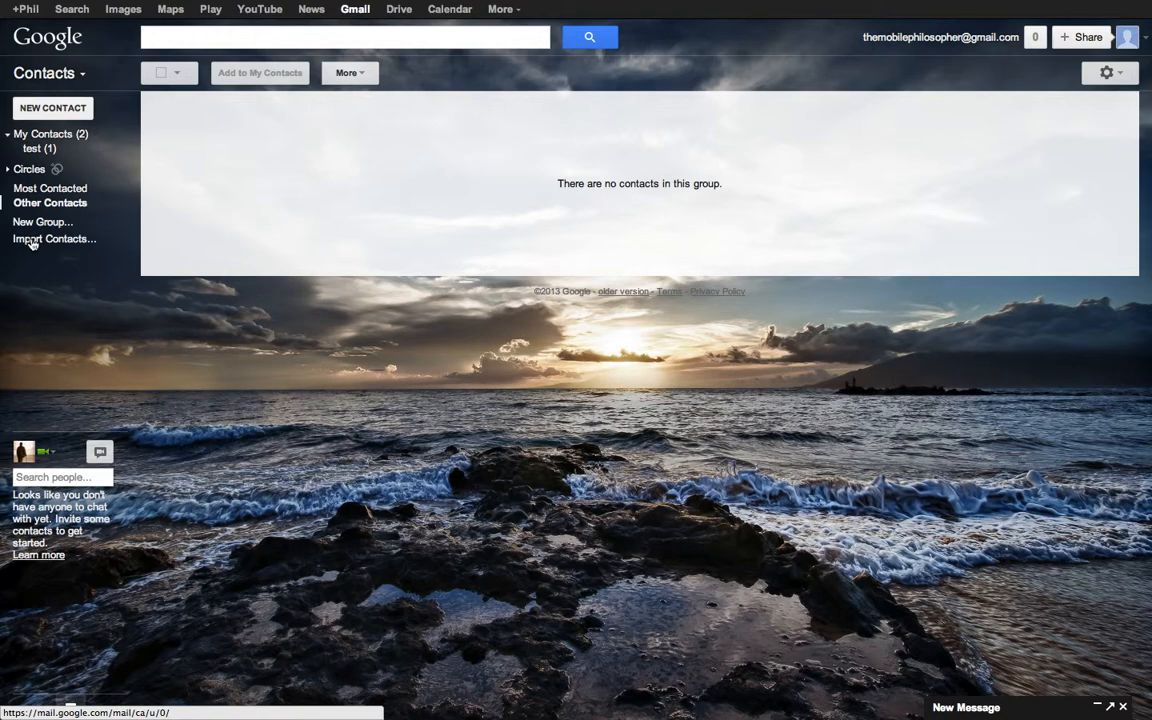
left_click(31, 240)
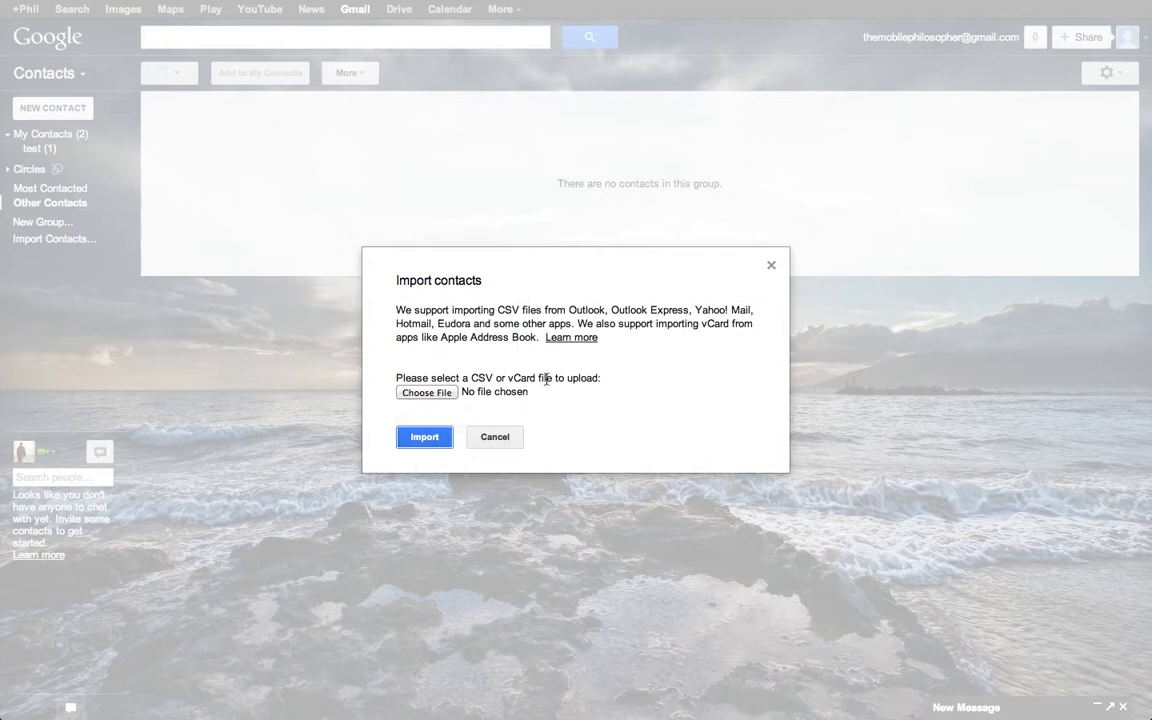
left_click(492, 437)
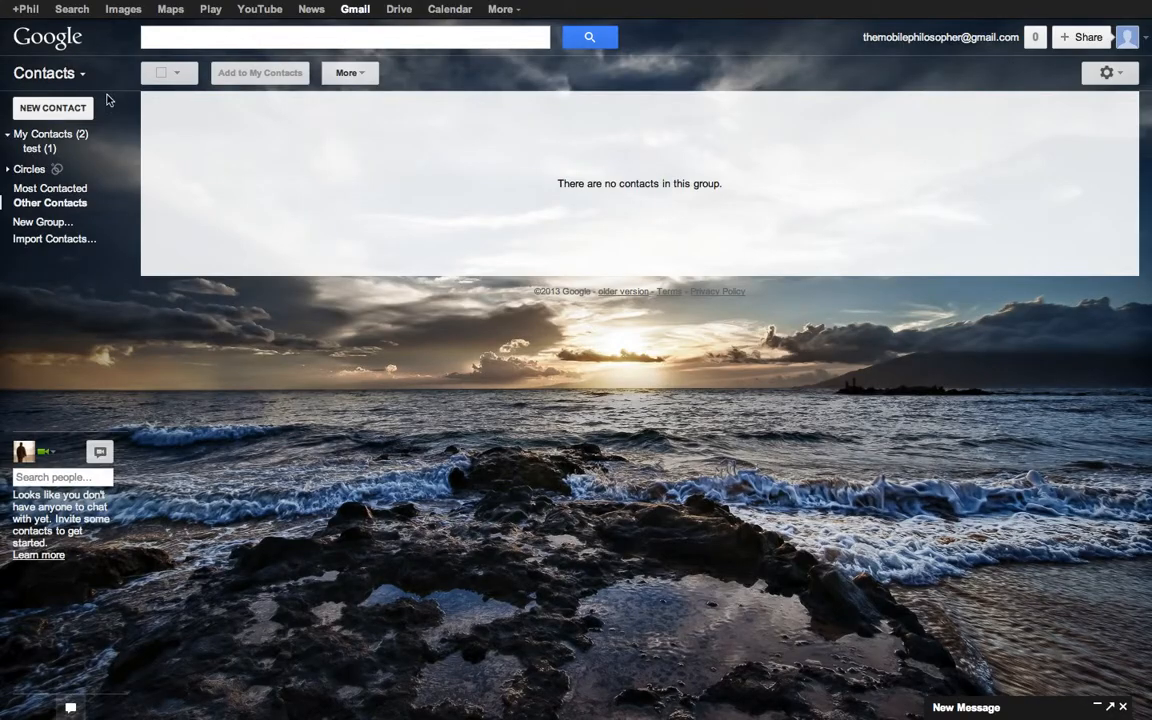